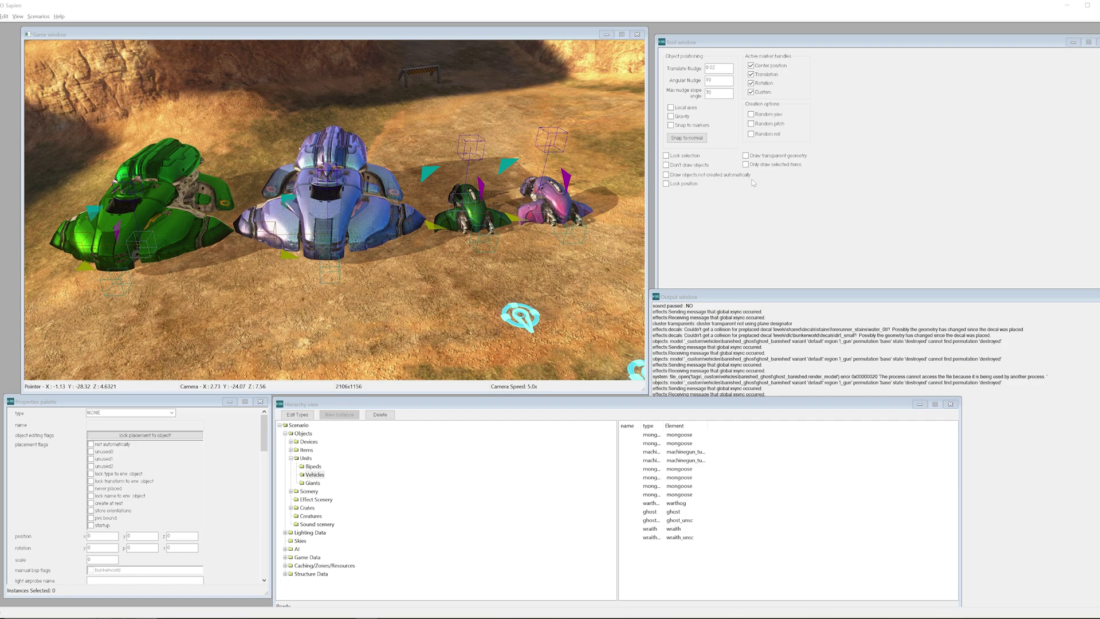
Nudge the Sapien game camera with A and D to reframe the vehicles, then minimize Sapien.
{"action": "left_click", "coordinate": [404, 277]}
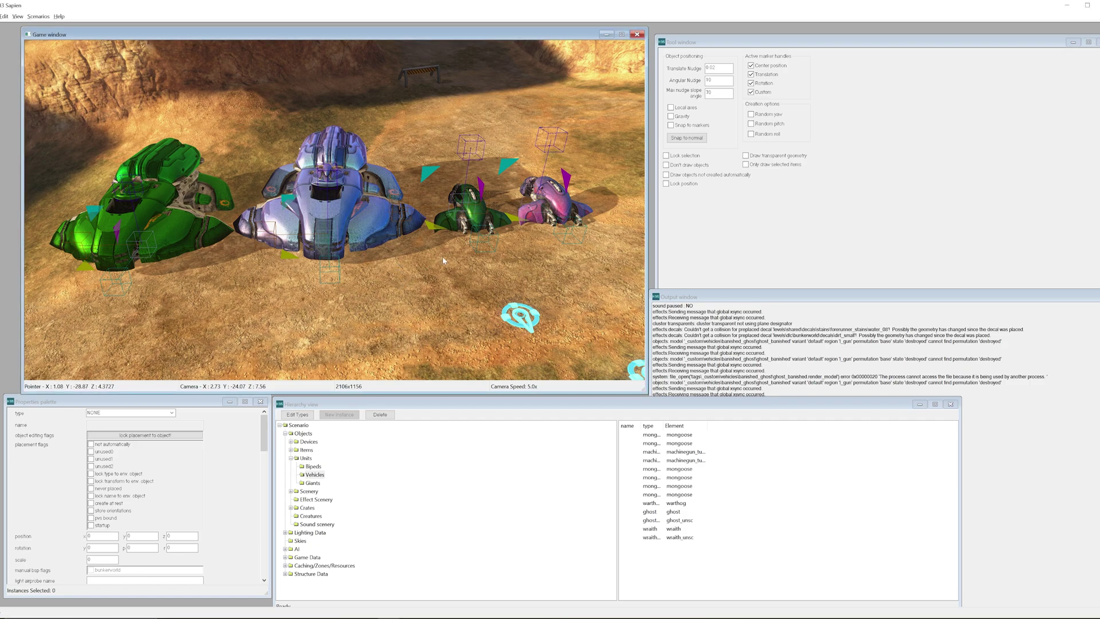
{"action": "key", "text": "a"}
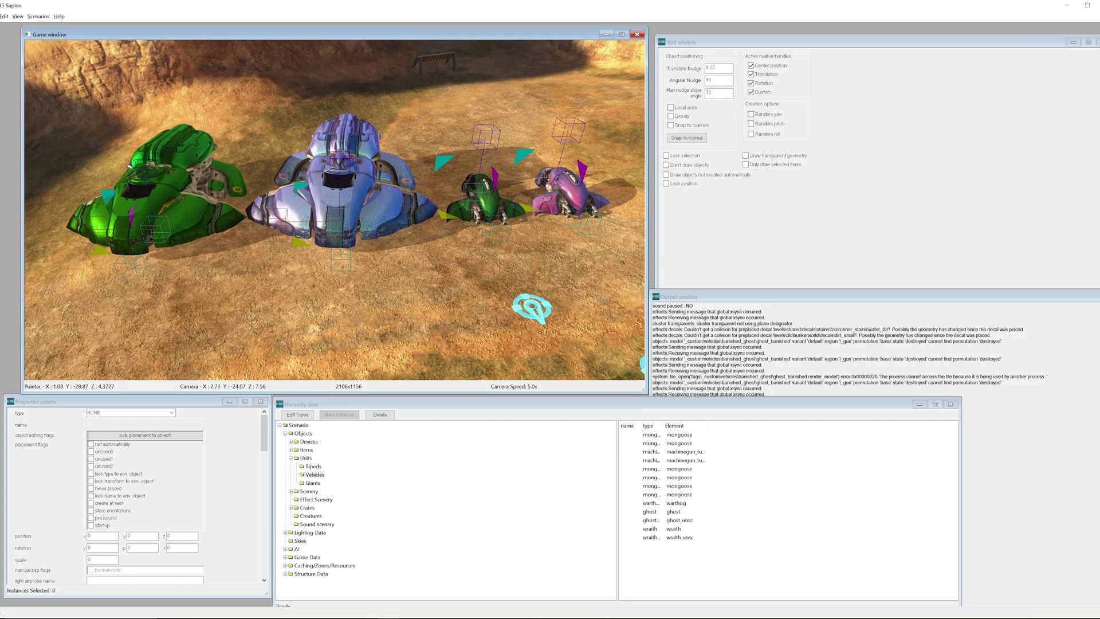
{"action": "key", "text": "d"}
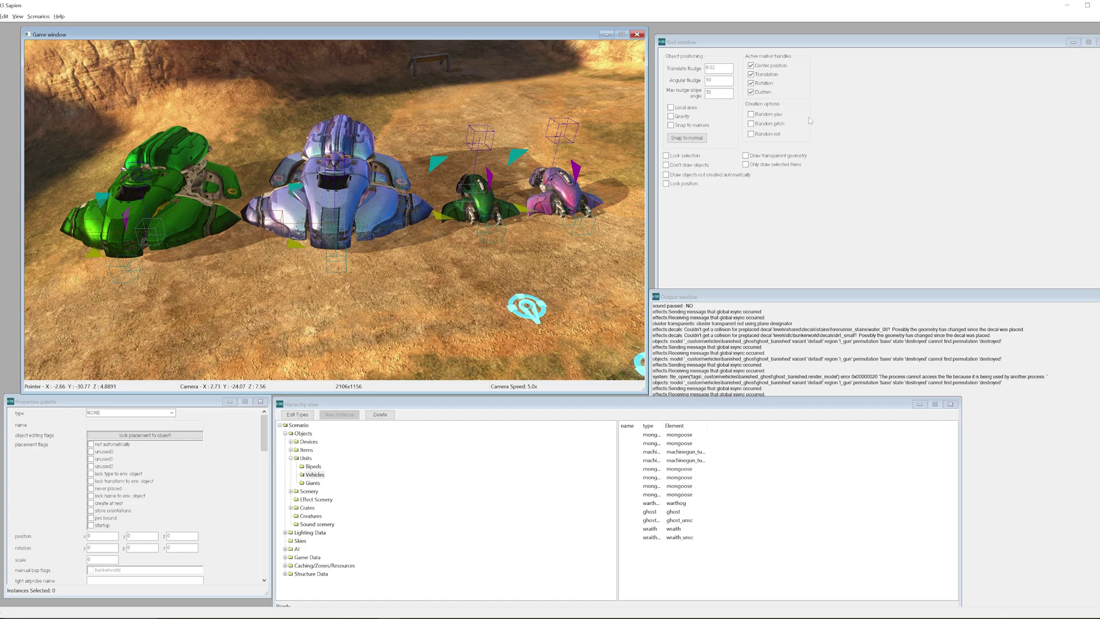
{"action": "left_click", "coordinate": [1067, 5]}
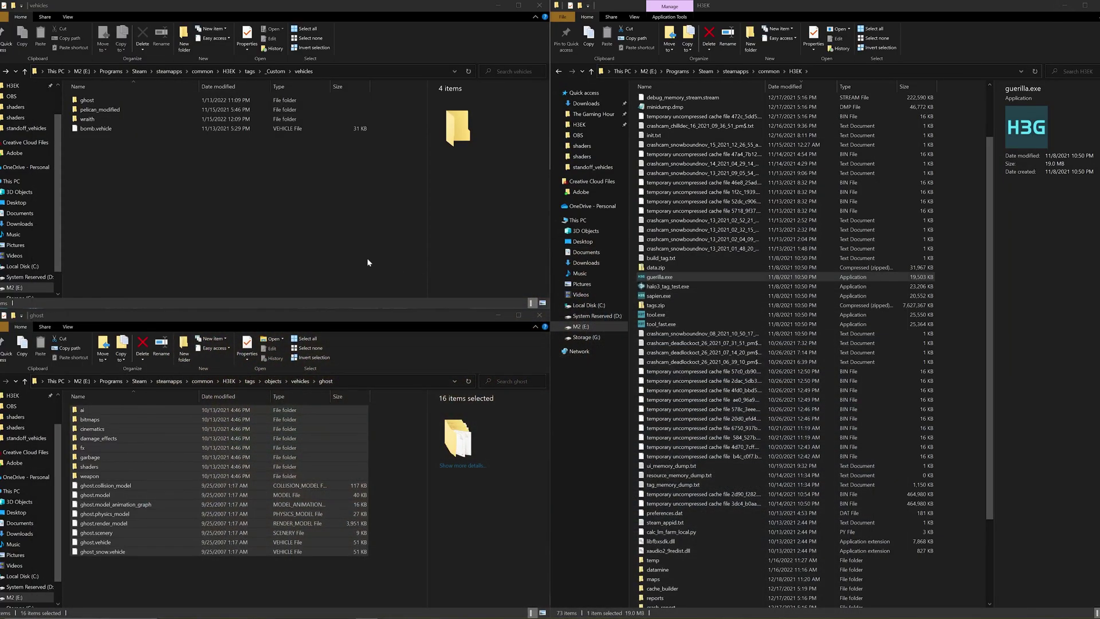
Create a new folder named banished_ghost in the custom vehicles folder.
{"action": "right_click", "coordinate": [96, 161]}
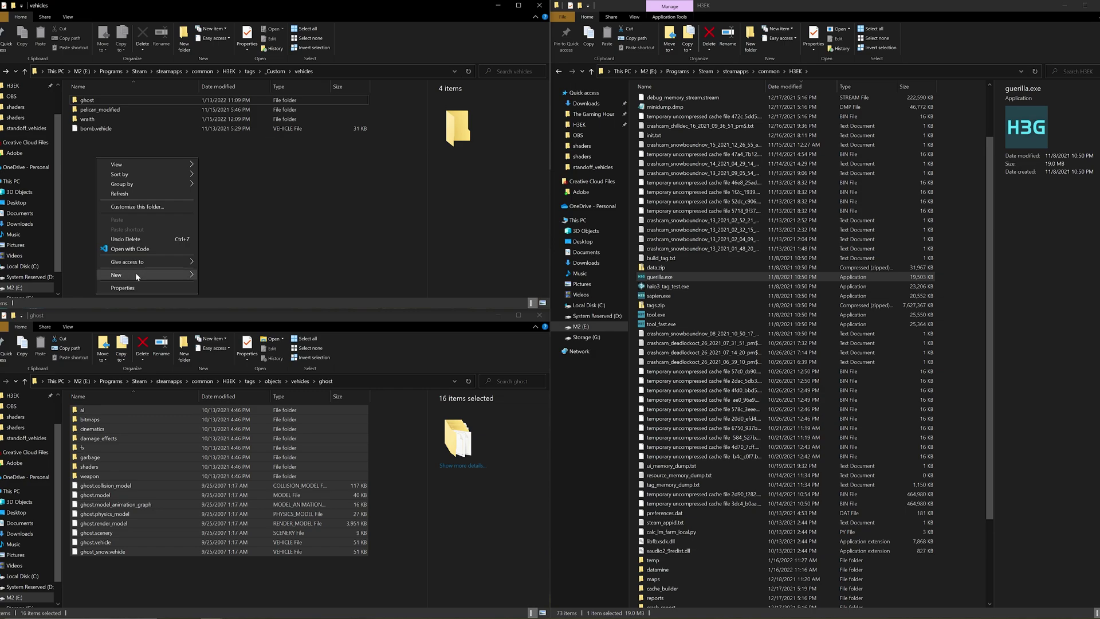
{"action": "mouse_move", "coordinate": [136, 275]}
{"action": "left_click", "coordinate": [216, 275]}
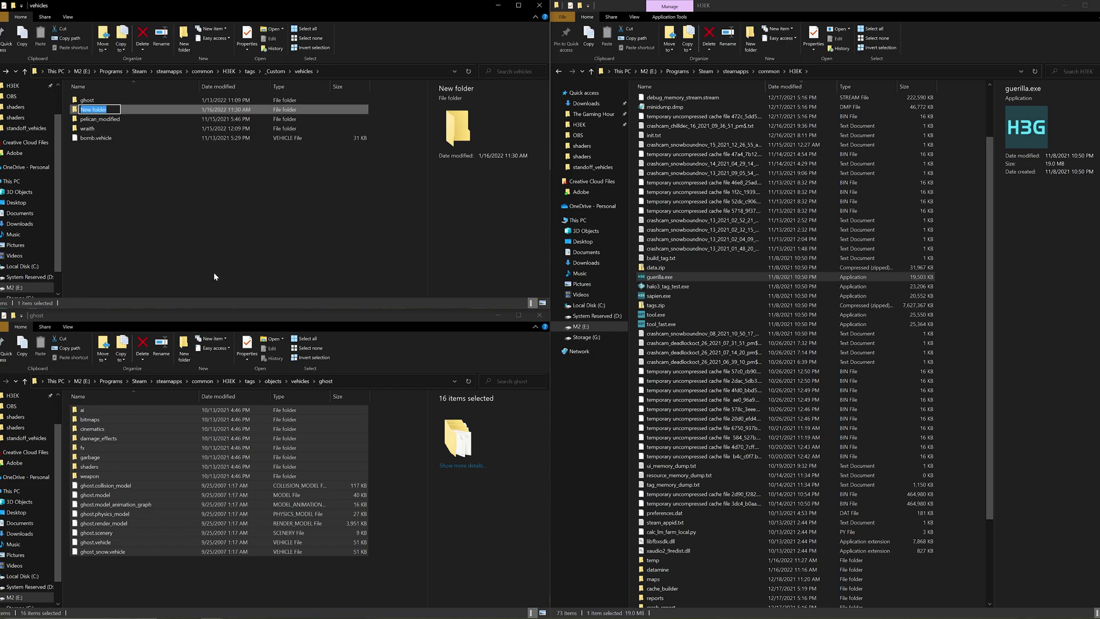
{"action": "type", "text": "banished_ghost"}
{"action": "key", "text": "Return"}
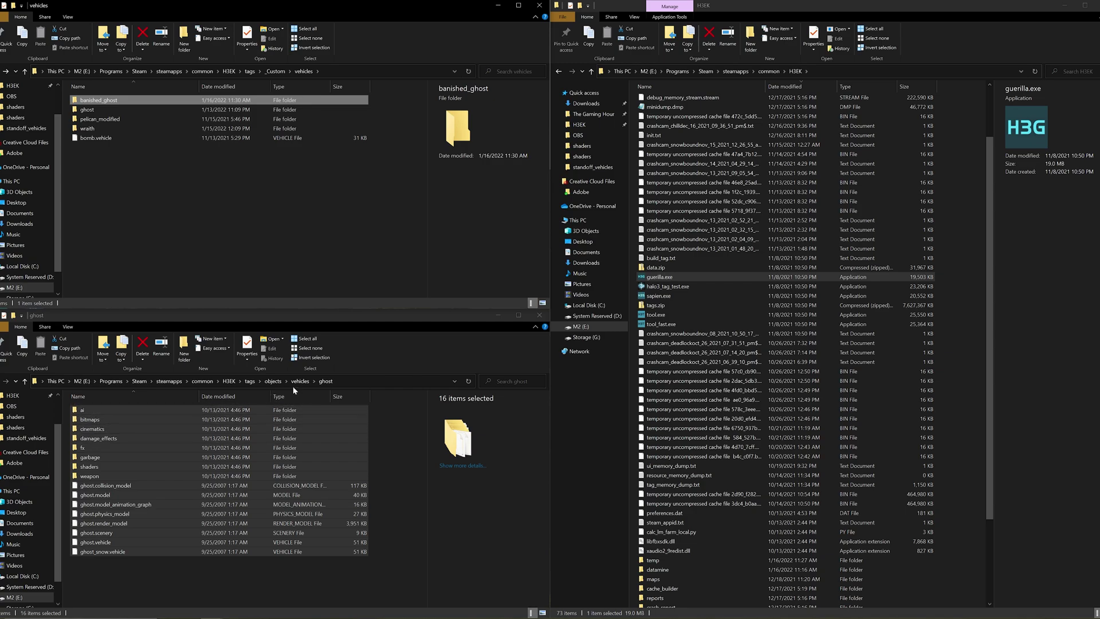
Copy all 16 items from tags\objects\vehicles\ghost into the banished_ghost folder.
{"action": "left_click", "coordinate": [250, 382]}
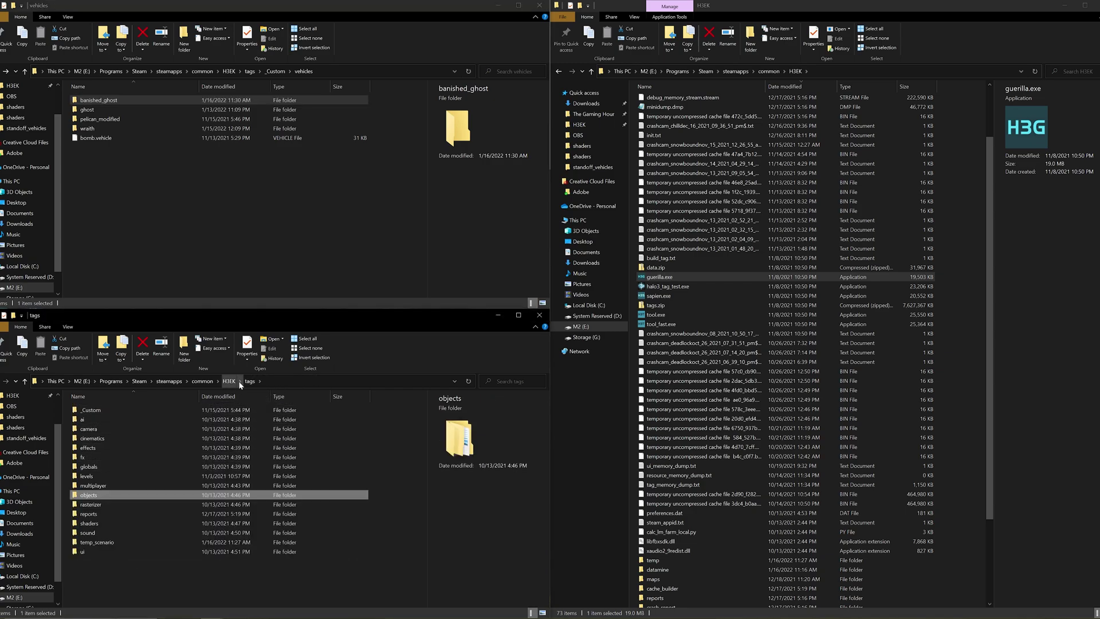
{"action": "double_click", "coordinate": [94, 496]}
{"action": "double_click", "coordinate": [89, 570]}
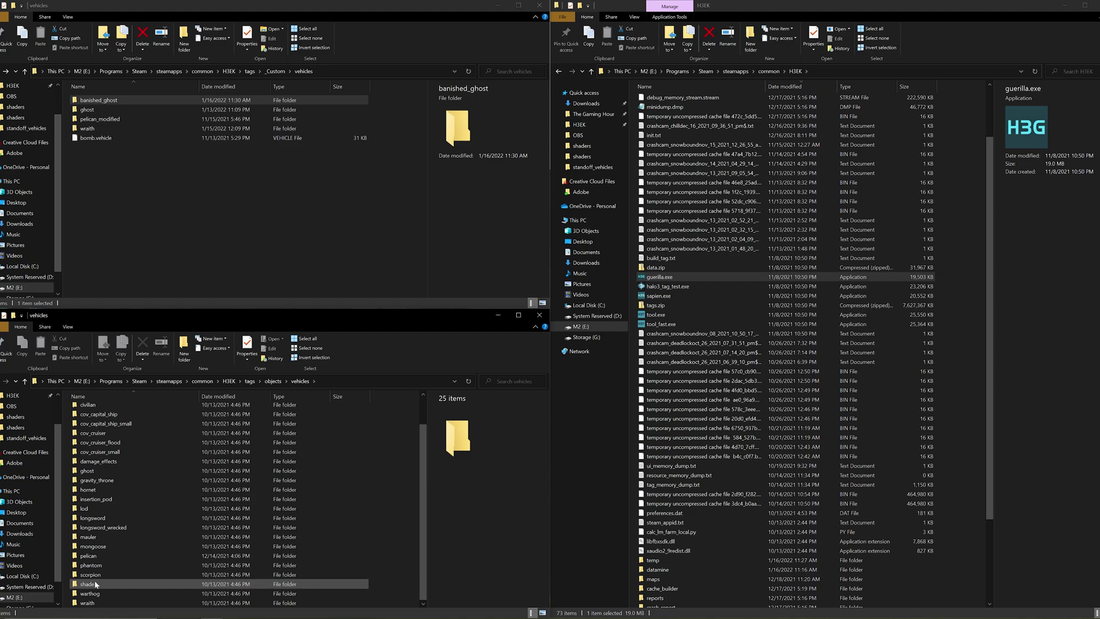
{"action": "double_click", "coordinate": [94, 470]}
{"action": "left_click_drag", "start_coordinate": [116, 589], "coordinate": [103, 373]}
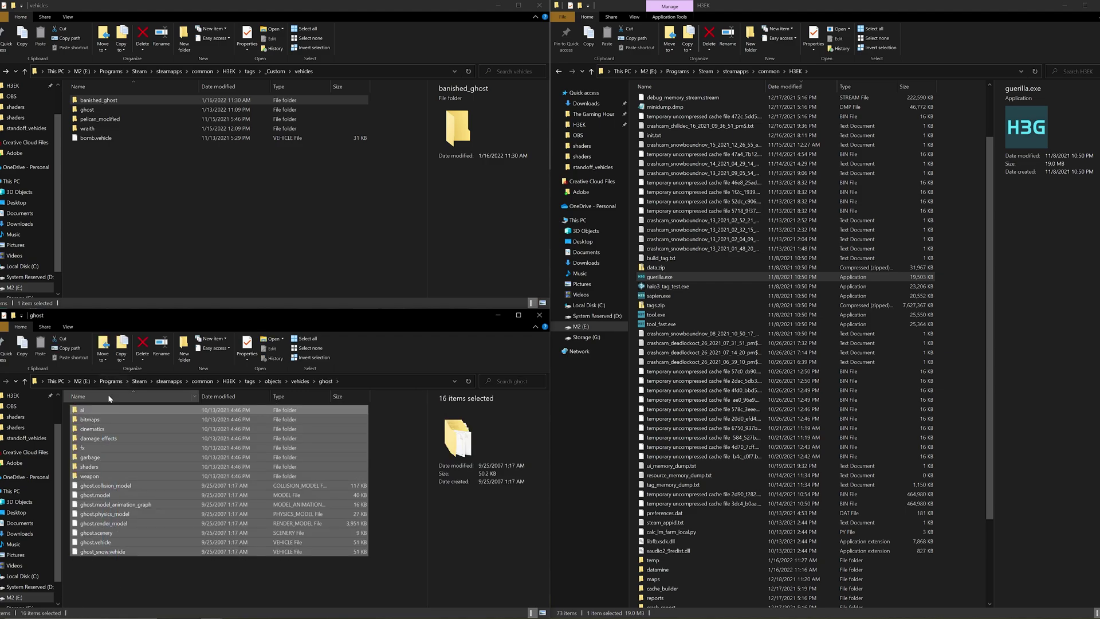
{"action": "double_click", "coordinate": [102, 101]}
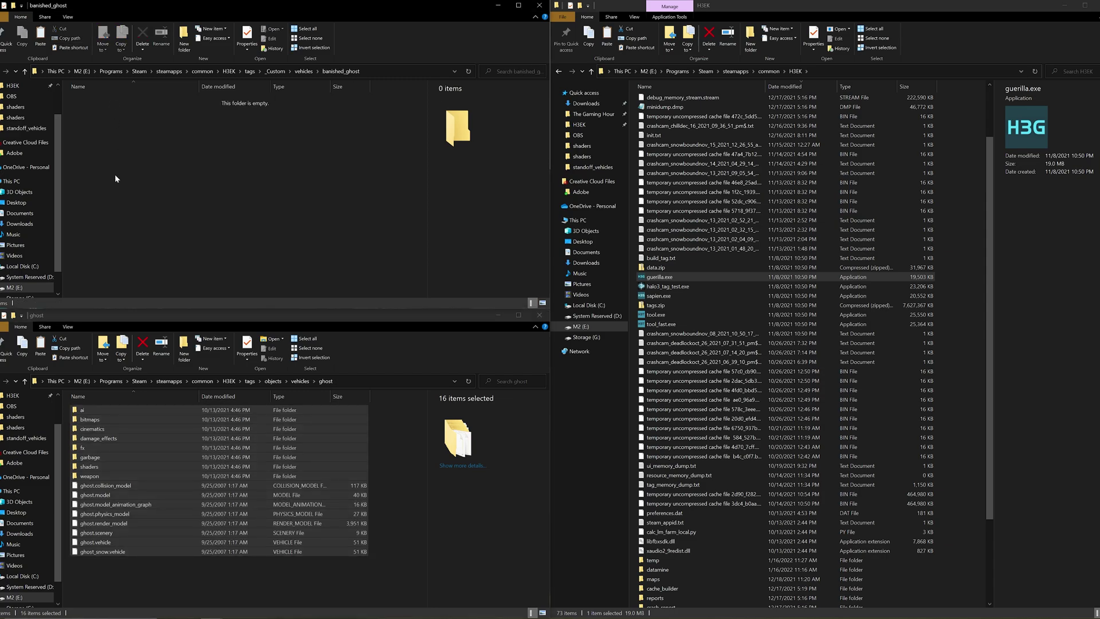
{"action": "key", "text": "ctrl+v"}
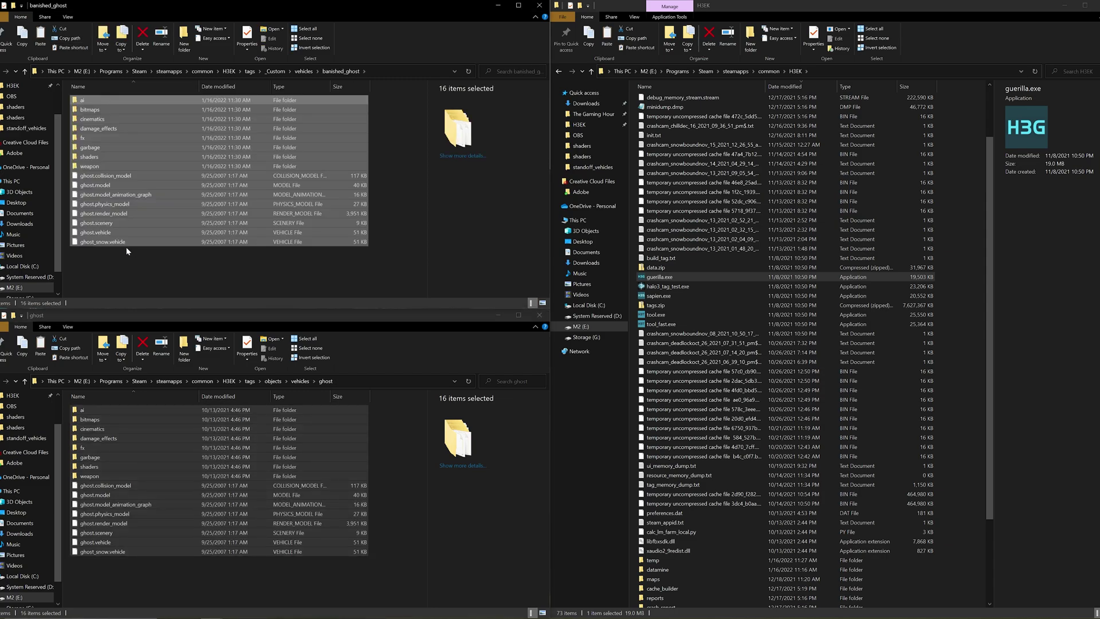
Rename ghost.vehicle to ghost_banished.vehicle.
{"action": "left_click", "coordinate": [112, 257]}
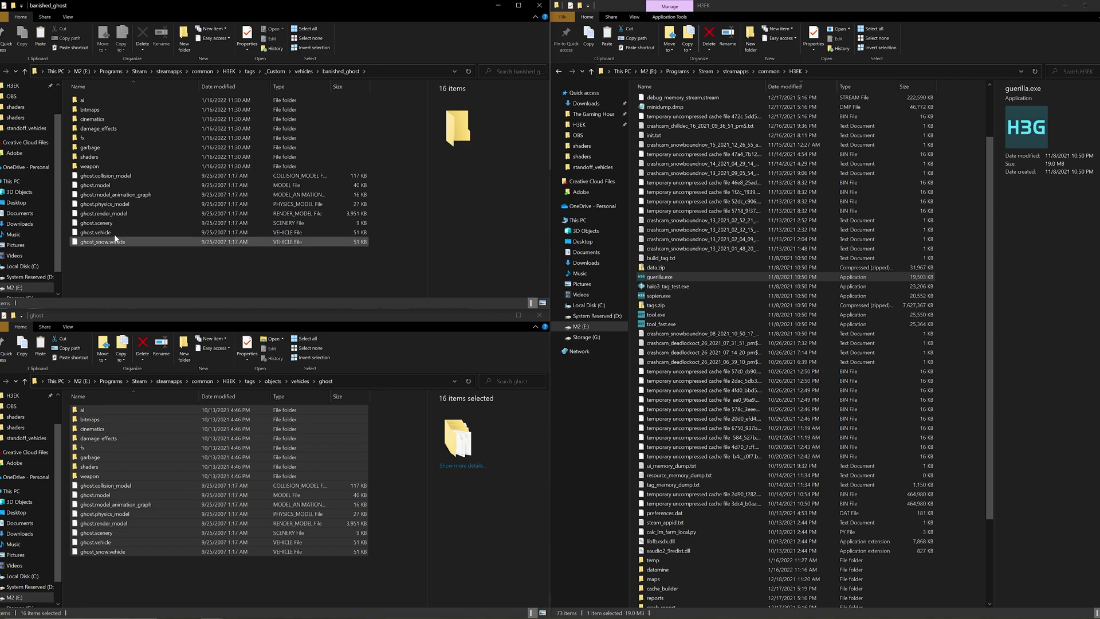
{"action": "left_click", "coordinate": [92, 234]}
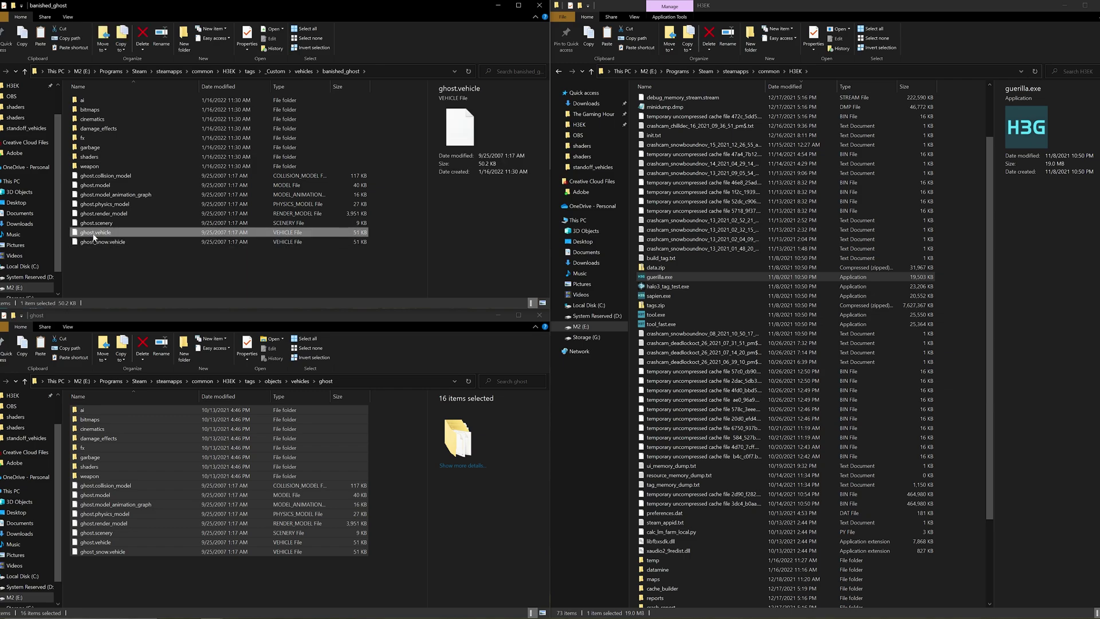
{"action": "left_click", "coordinate": [94, 235]}
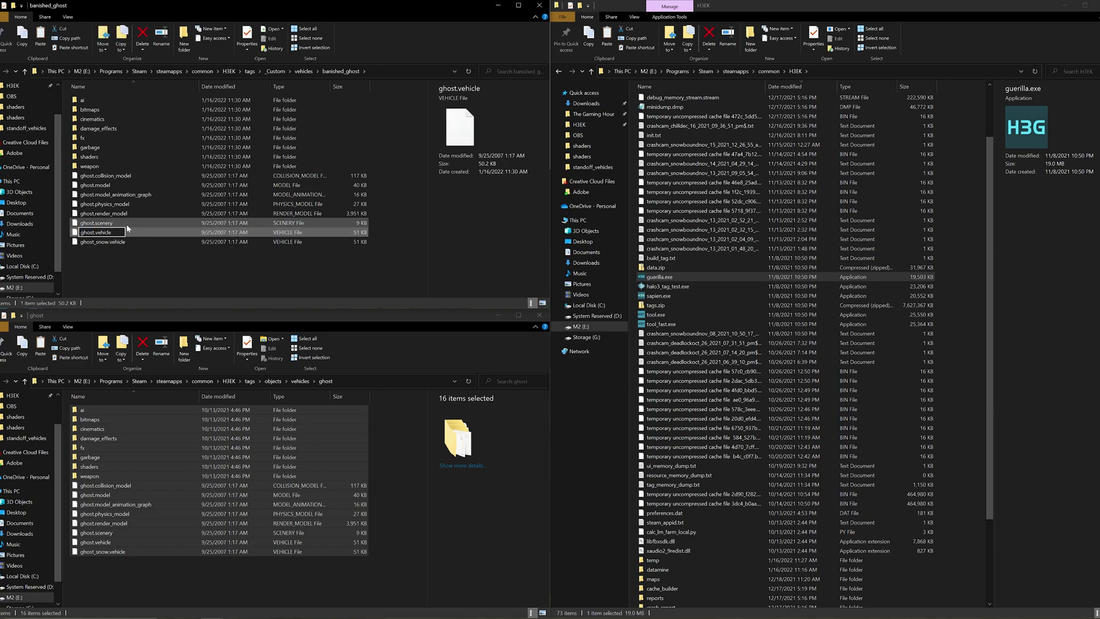
{"action": "type", "text": "_banished"}
{"action": "key", "text": "Return"}
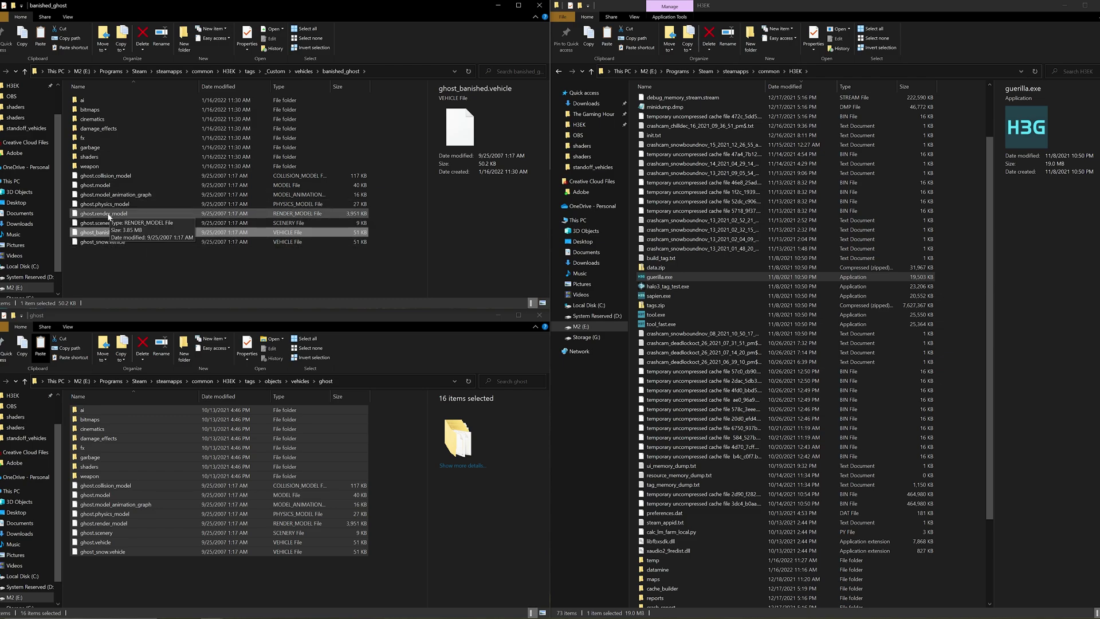
Rename ghost.model to ghost_banished.model.
{"action": "left_click", "coordinate": [95, 186]}
{"action": "left_click", "coordinate": [95, 186]}
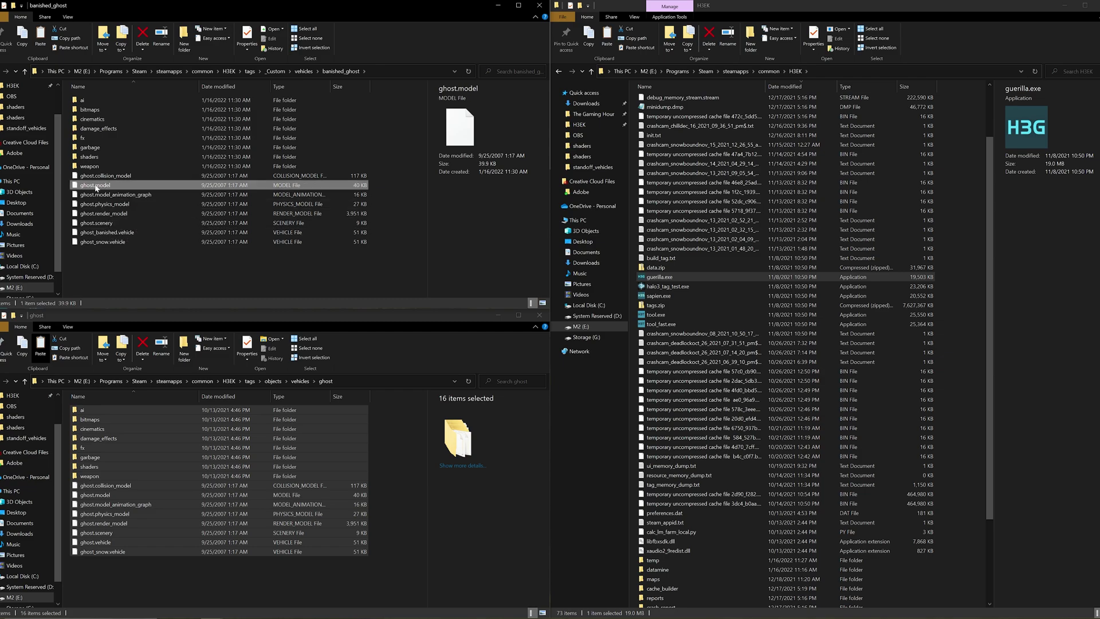
{"action": "left_click", "coordinate": [108, 185]}
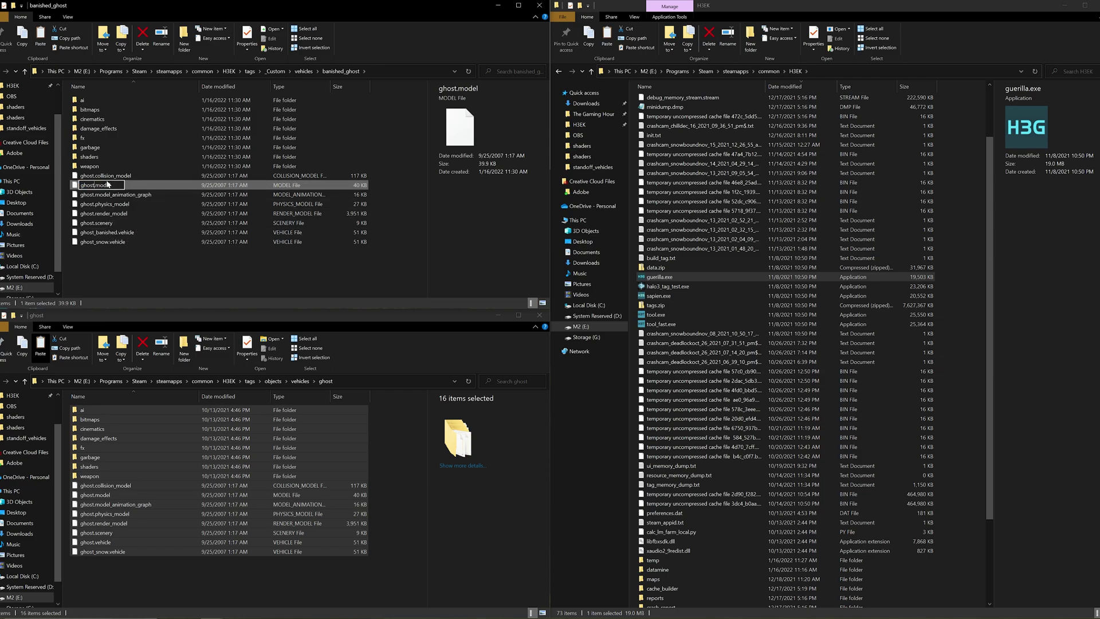
{"action": "type", "text": "_banished"}
{"action": "key", "text": "Return"}
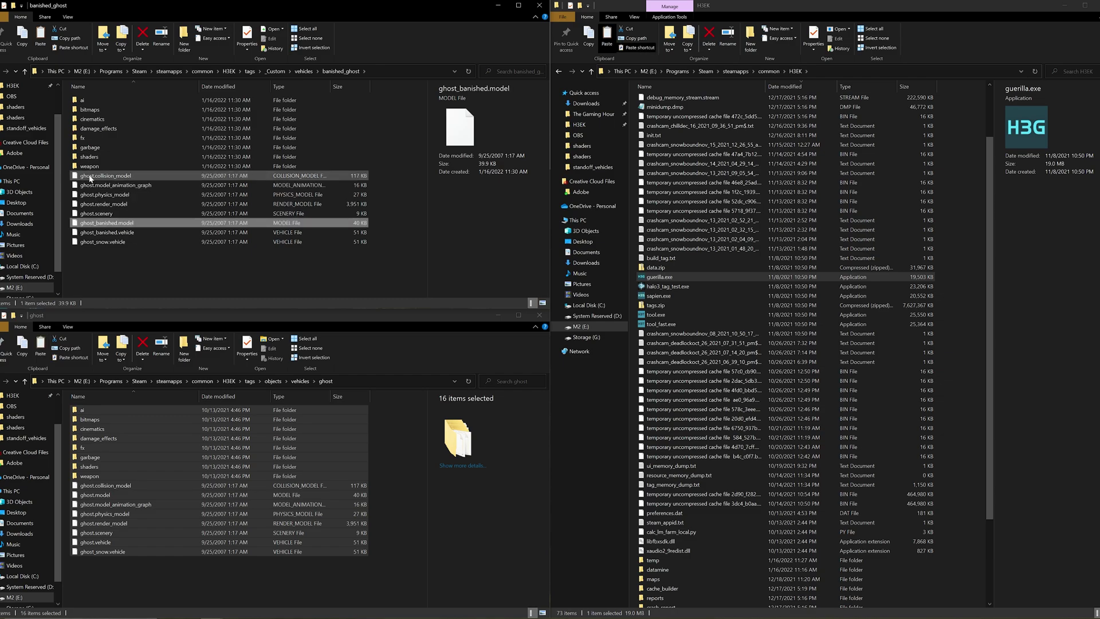
Rename ghost.render_model to ghost_banished.render_model.
{"action": "left_click", "coordinate": [94, 207]}
{"action": "left_click", "coordinate": [93, 206]}
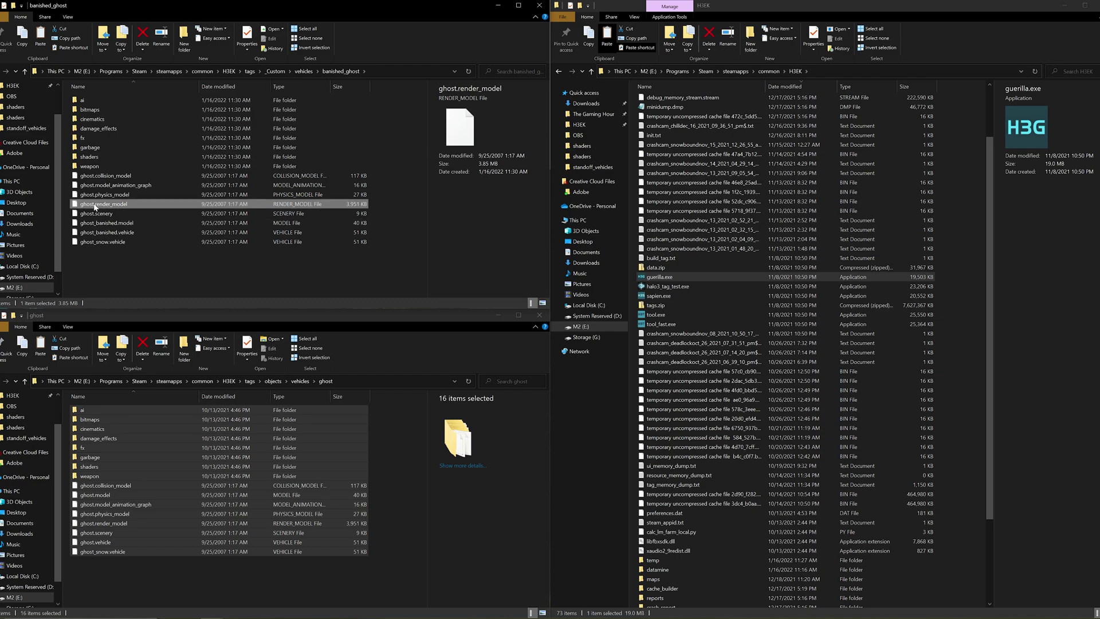
{"action": "key", "text": "Right"}
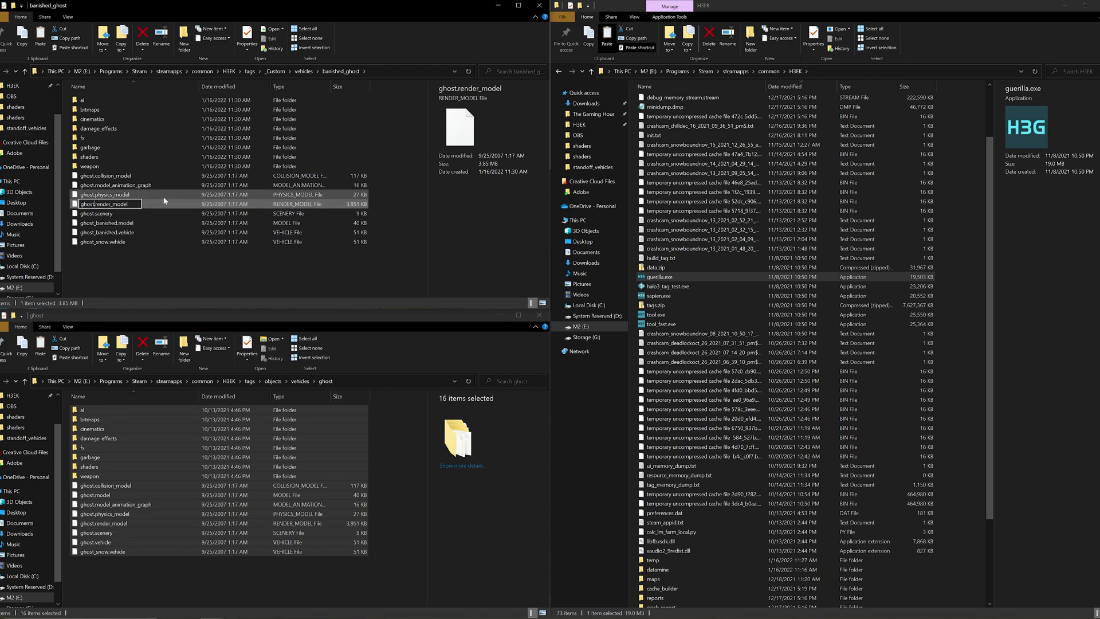
{"action": "type", "text": "_banished"}
{"action": "key", "text": "Return"}
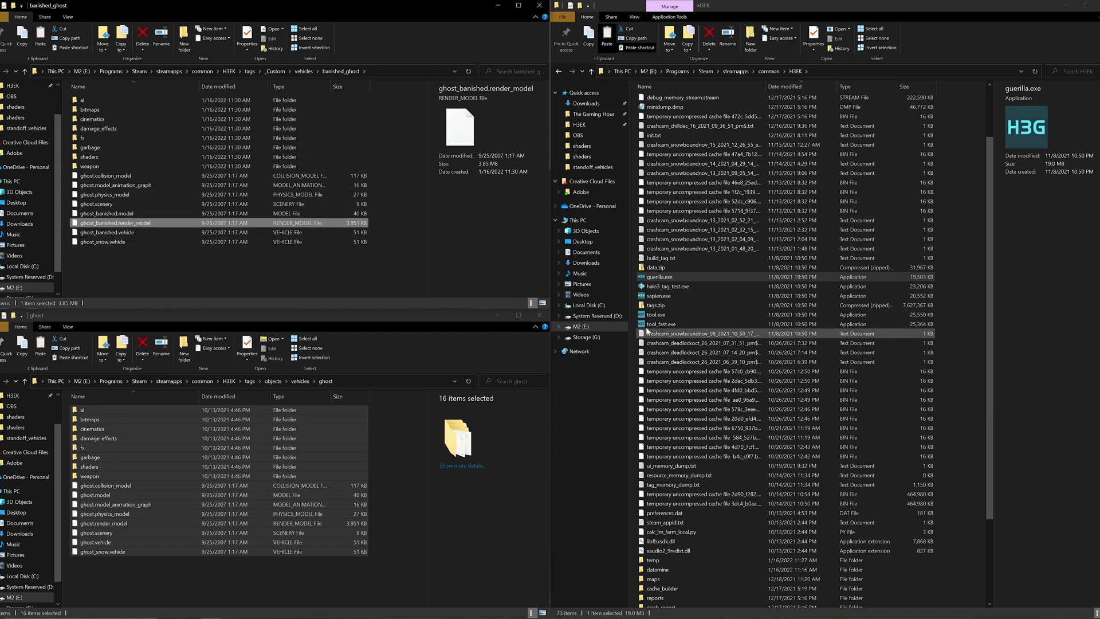
Launch Guerilla, collapse the ai and ghost tree folders, and open ghost_banished.vehicle.
{"action": "double_click", "coordinate": [666, 278]}
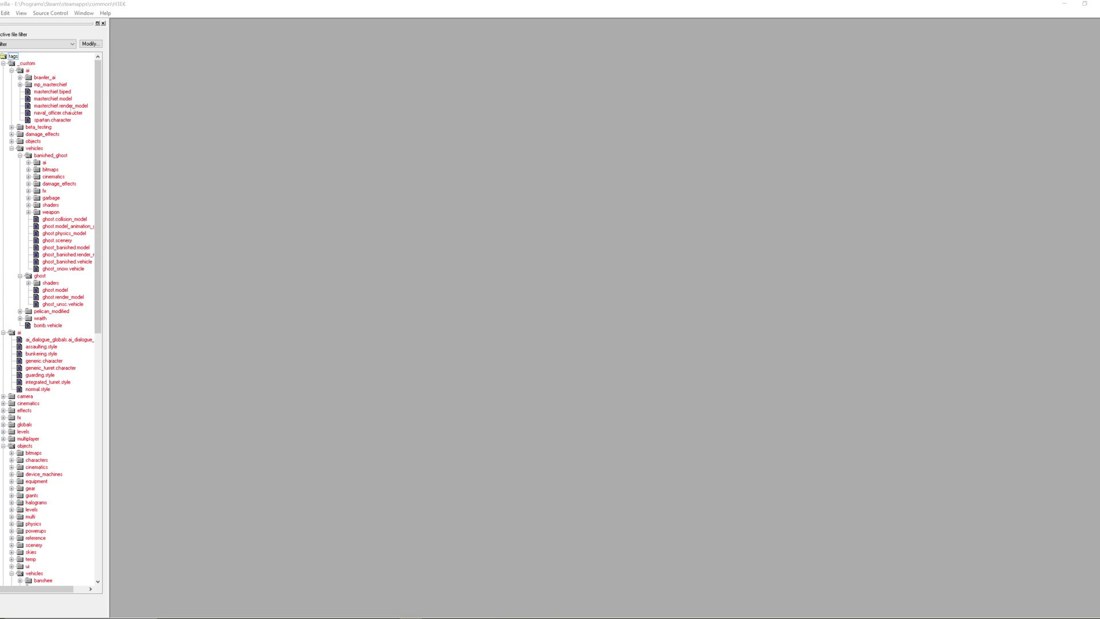
{"action": "left_click", "coordinate": [11, 70]}
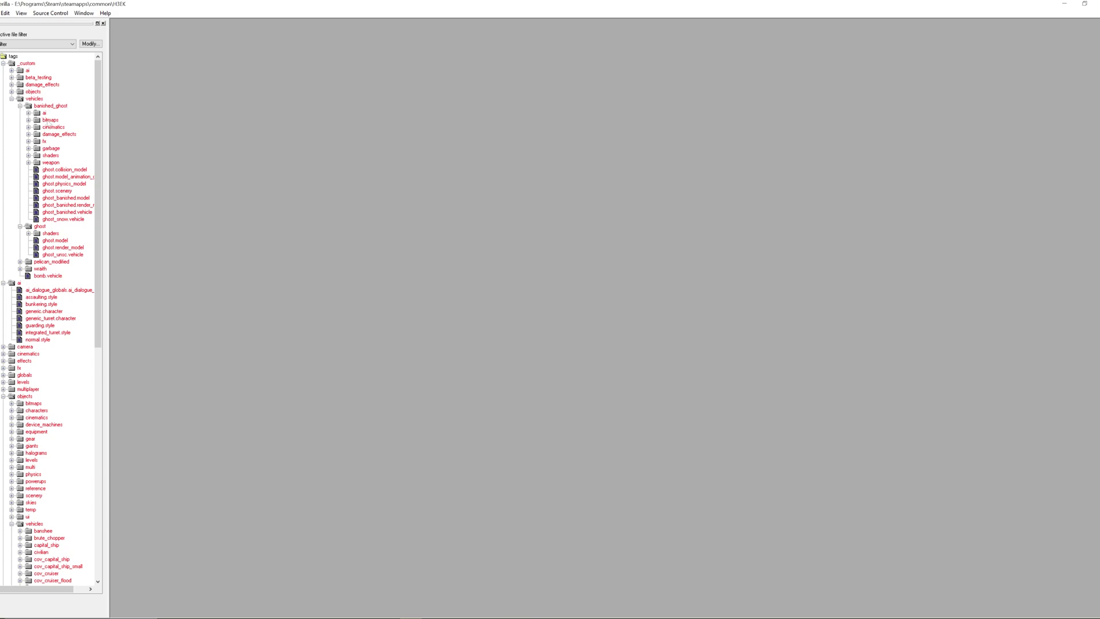
{"action": "left_click", "coordinate": [20, 226]}
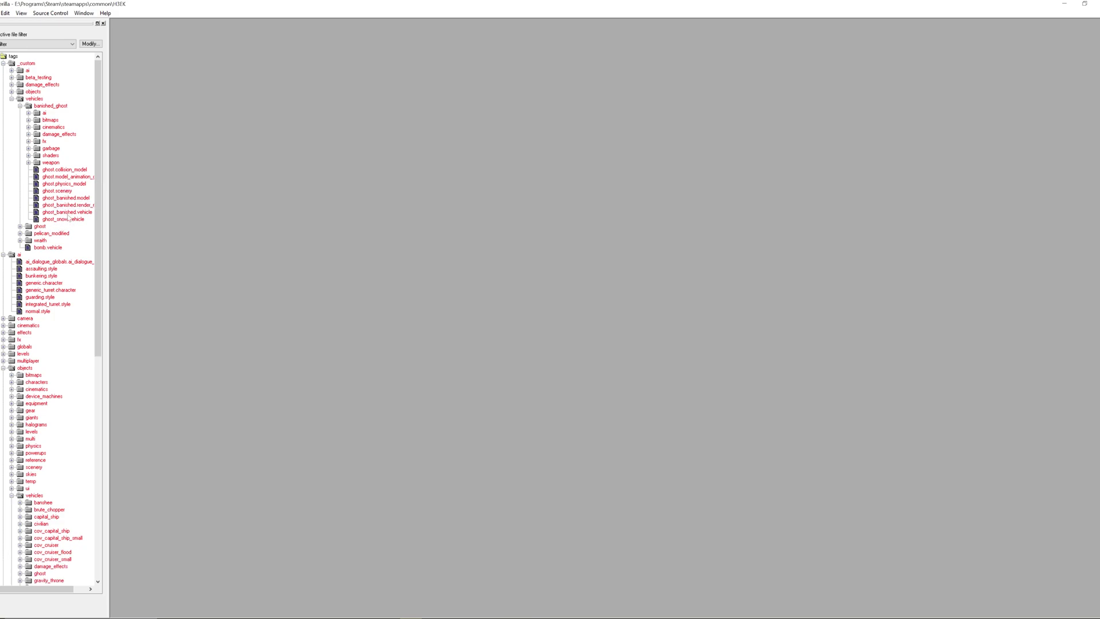
{"action": "double_click", "coordinate": [67, 212]}
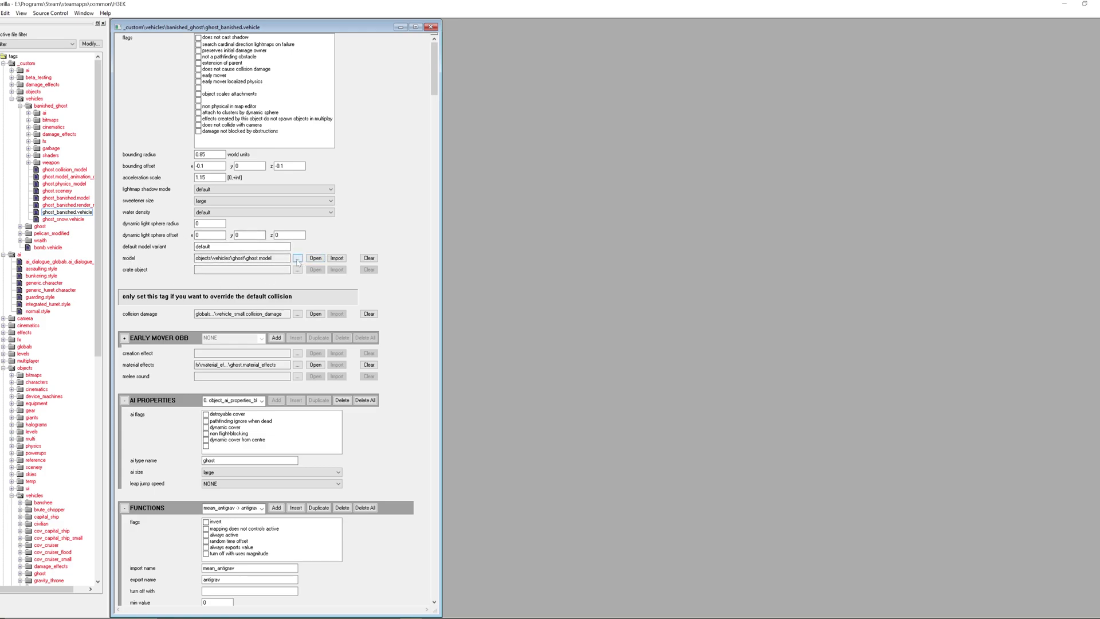
Browse for a new model tag and copy the banished_ghost folder path from File Explorer.
{"action": "double_click", "coordinate": [221, 257]}
{"action": "left_click", "coordinate": [297, 258]}
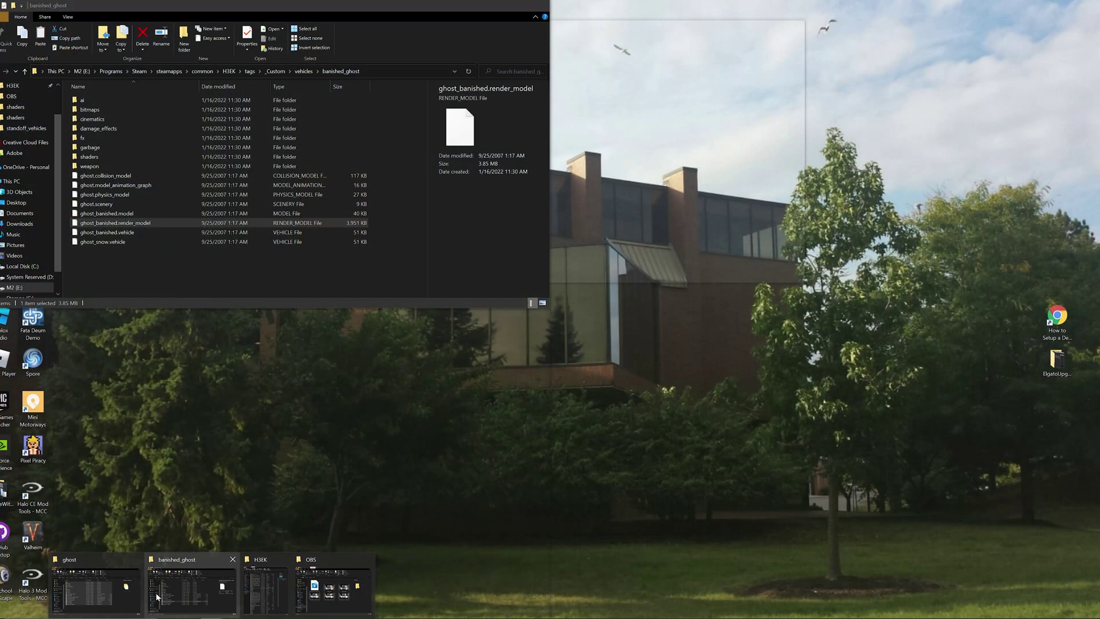
{"action": "left_click", "coordinate": [193, 581]}
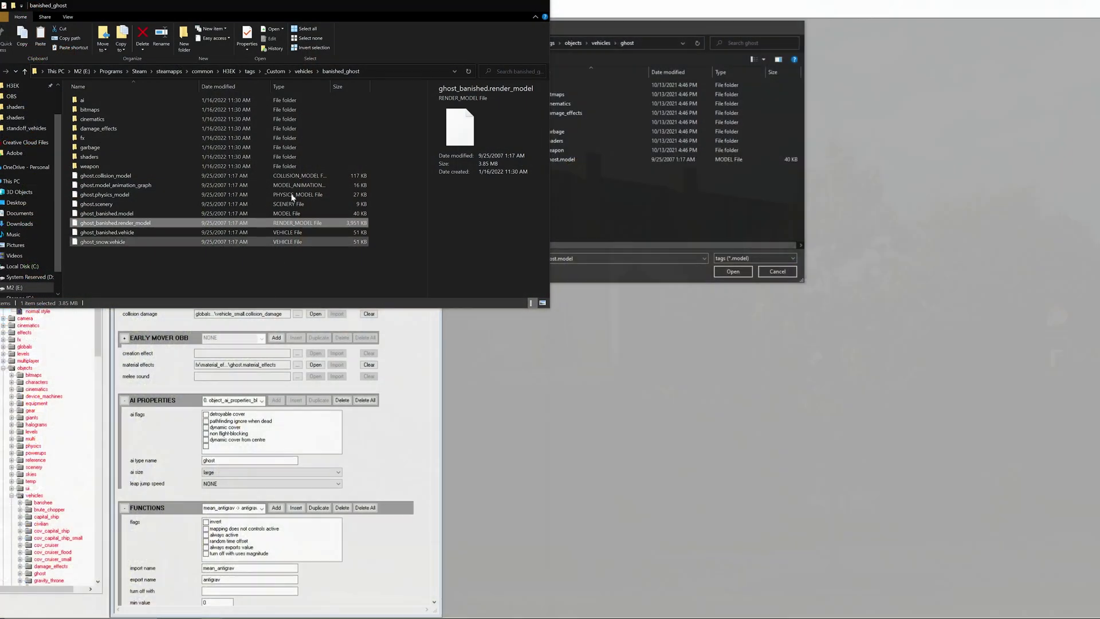
{"action": "left_click", "coordinate": [391, 72]}
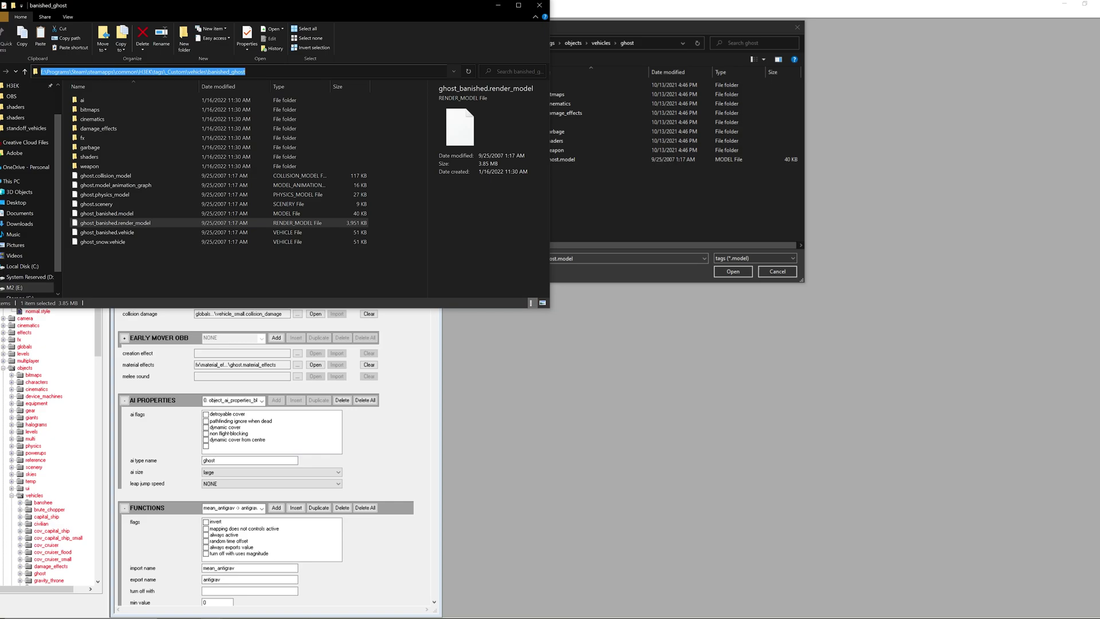
{"action": "right_click", "coordinate": [241, 72]}
{"action": "left_click", "coordinate": [255, 99]}
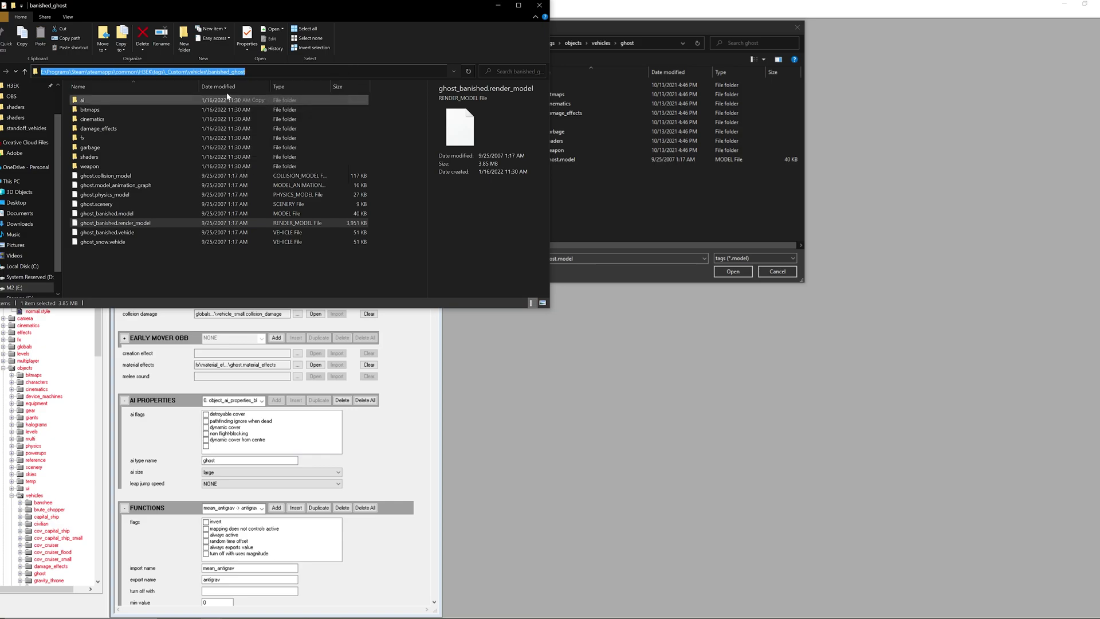
Set the vehicle's model to ghost_banished.model and open that model tag on the right.
{"action": "left_click", "coordinate": [654, 3]}
{"action": "key", "text": "ctrl+v"}
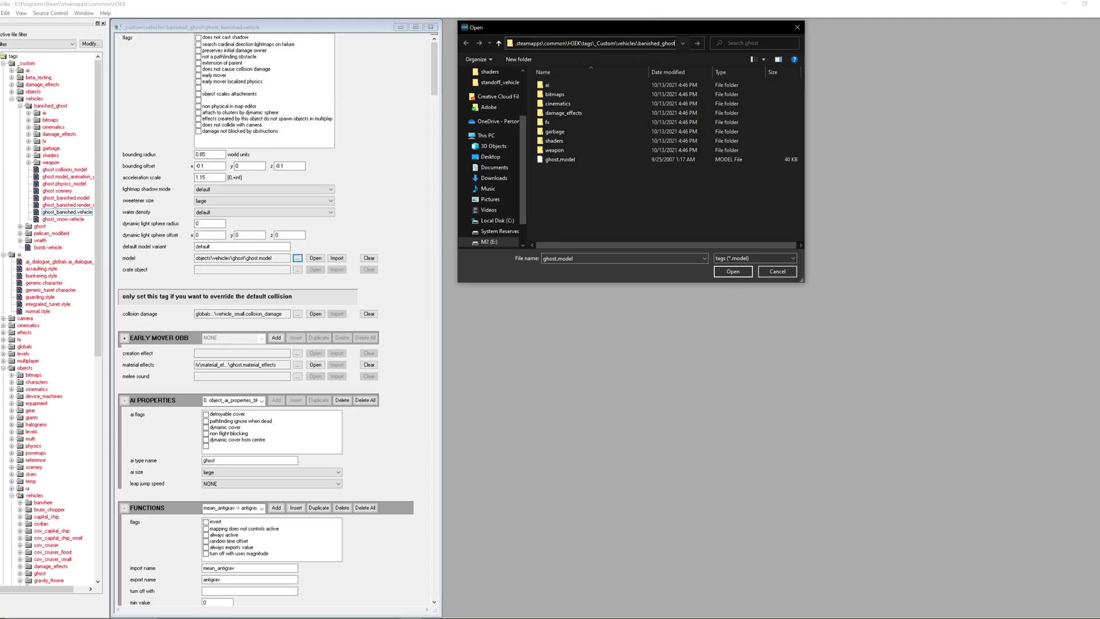
{"action": "key", "text": "Return"}
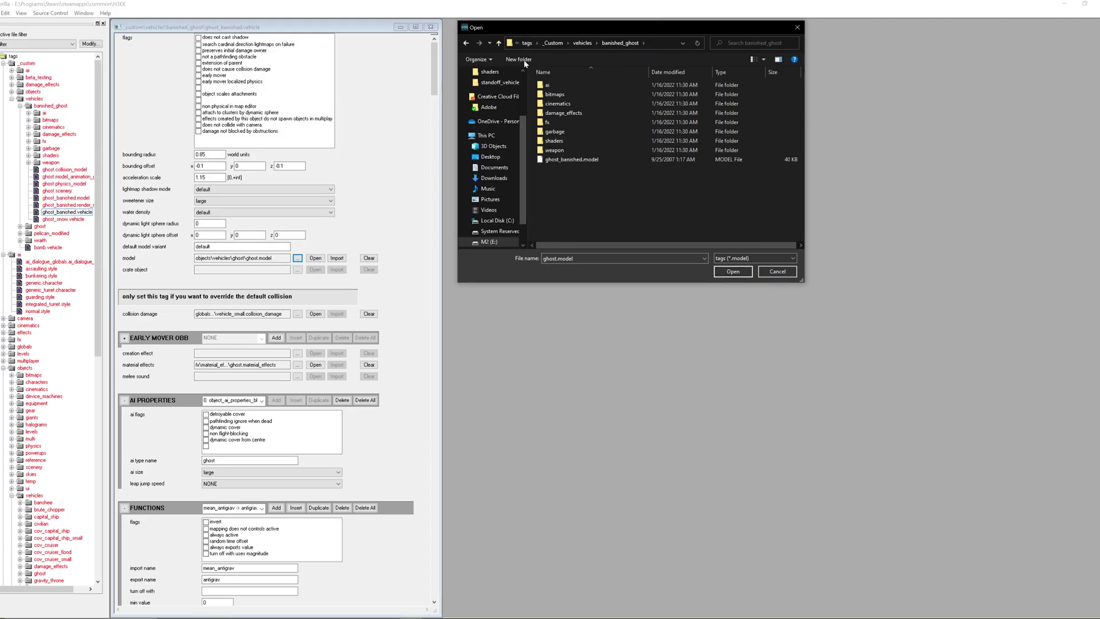
{"action": "double_click", "coordinate": [575, 160]}
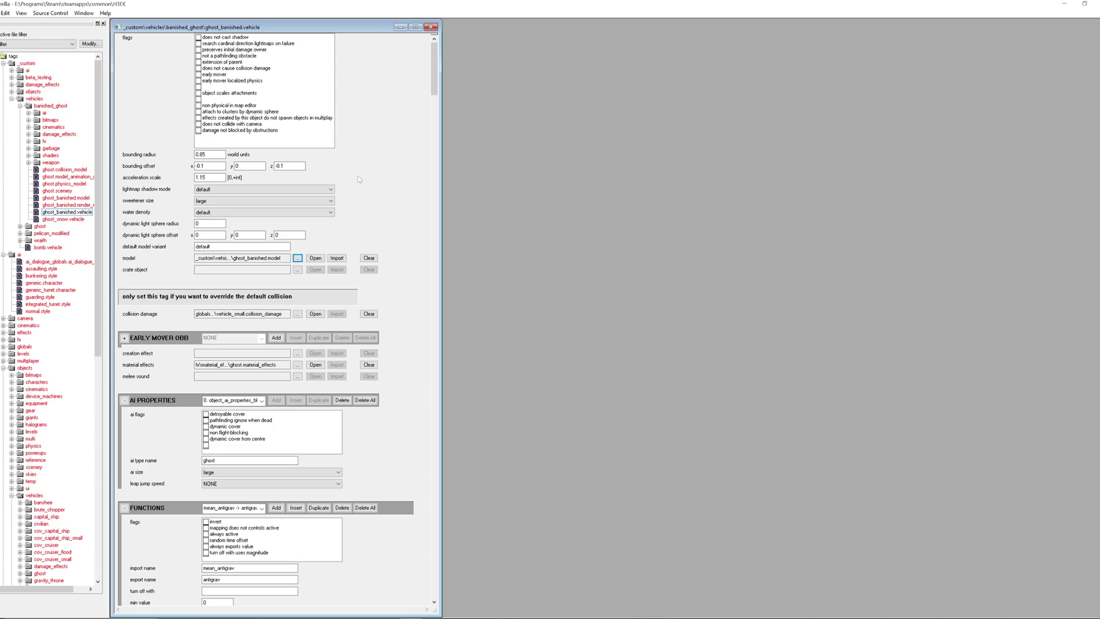
{"action": "left_click", "coordinate": [315, 258]}
{"action": "left_click_drag", "start_coordinate": [268, 39], "coordinate": [587, 29]}
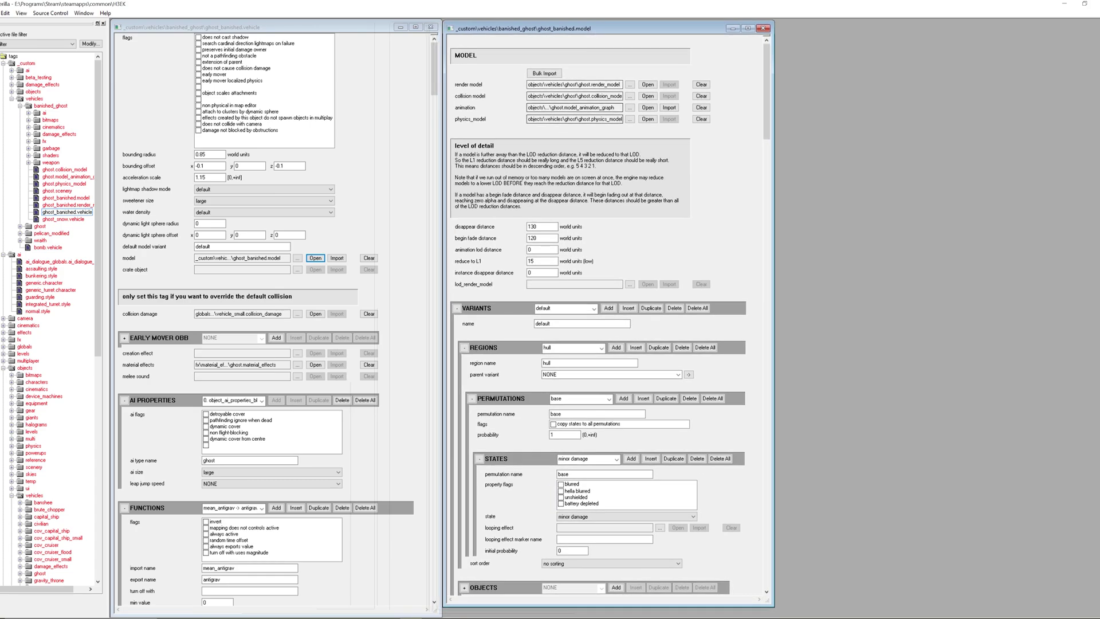
Point the render model to banished_ghost\ghost_banished.render_model and save the model tag.
{"action": "left_click", "coordinate": [629, 85]}
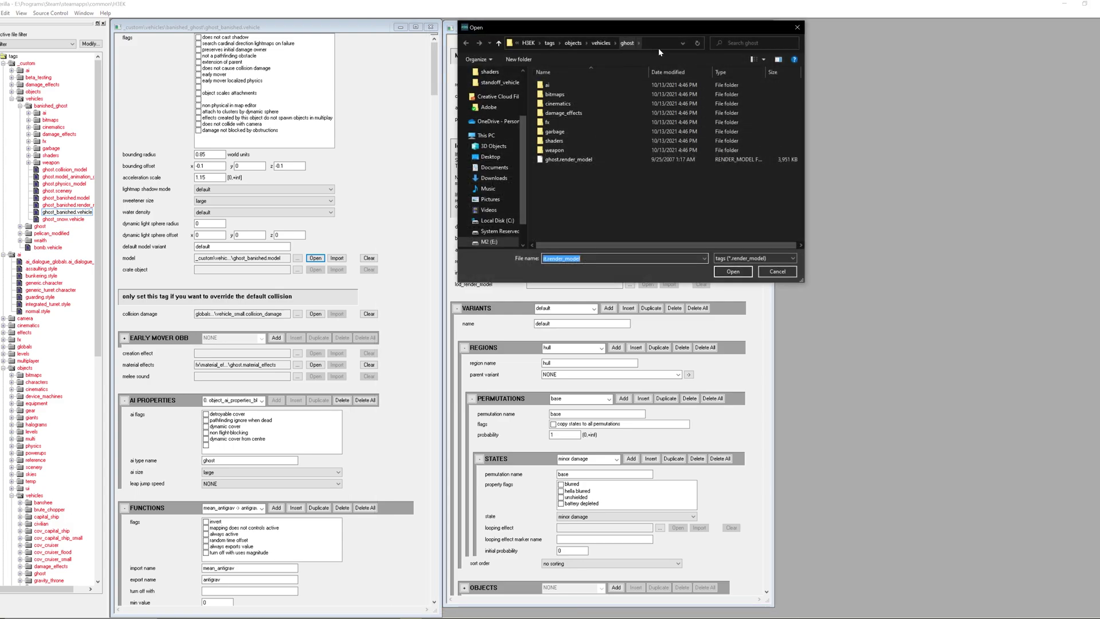
{"action": "left_click", "coordinate": [657, 43]}
{"action": "key", "text": "ctrl+v"}
{"action": "key", "text": "Return"}
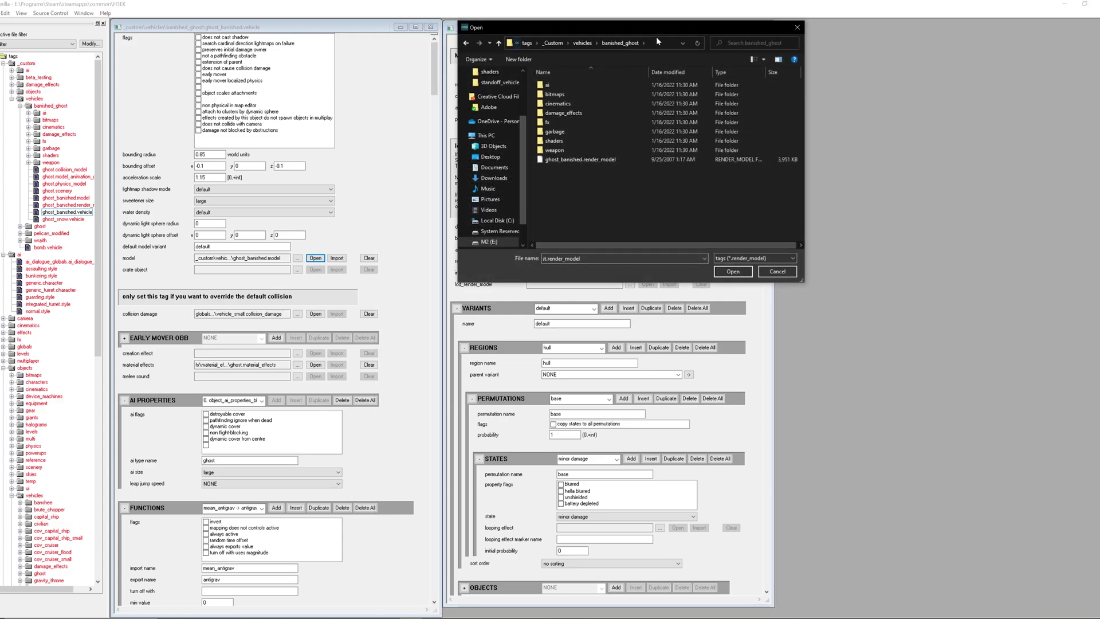
{"action": "double_click", "coordinate": [554, 161]}
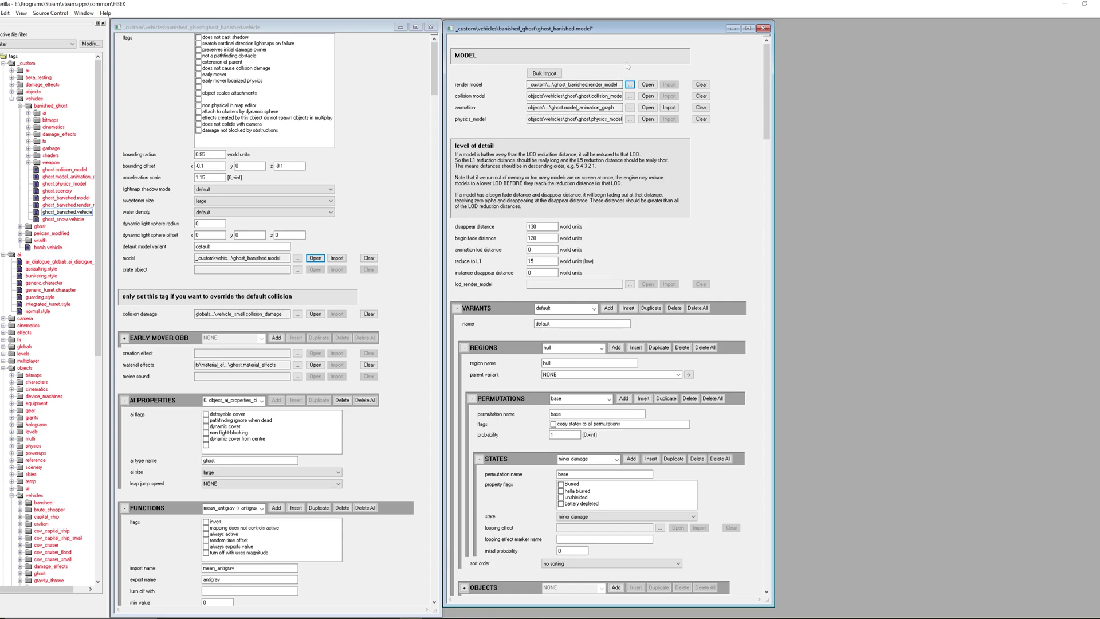
{"action": "key", "text": "ctrl+s"}
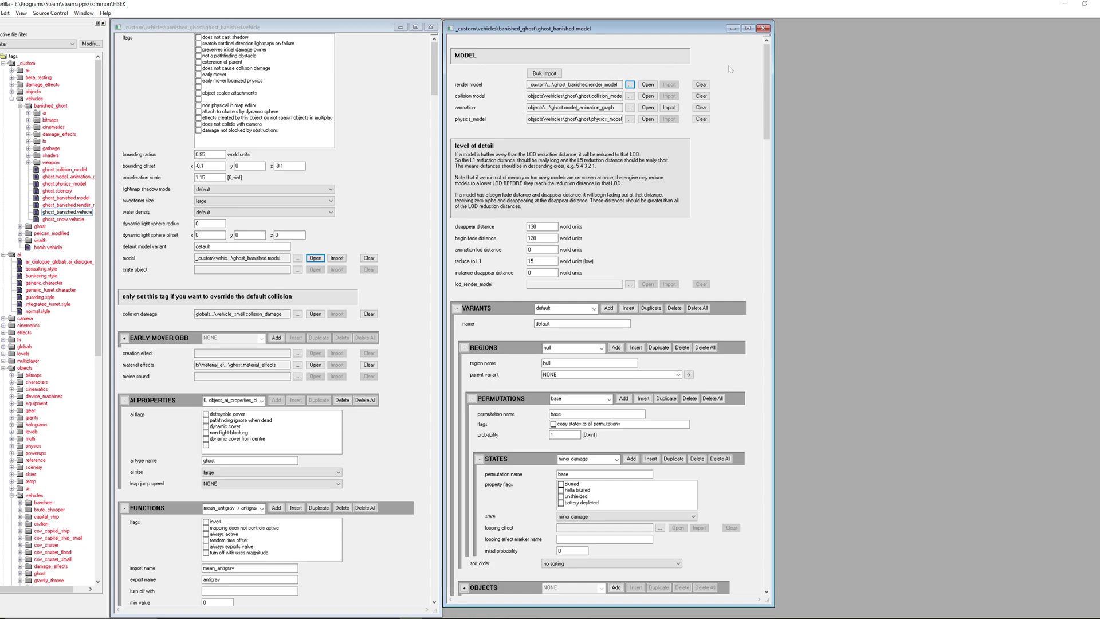
Open ghost_banished.render_model and select the ghost_shell material in the MATERIALS block.
{"action": "left_click", "coordinate": [647, 85]}
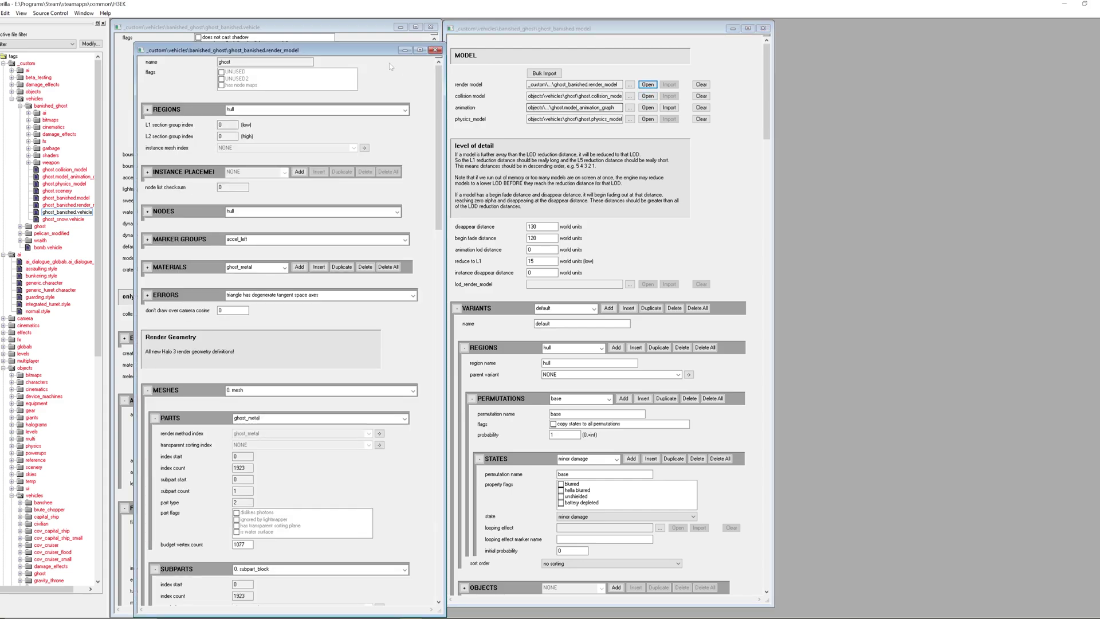
{"action": "left_click_drag", "start_coordinate": [269, 53], "coordinate": [615, 28]}
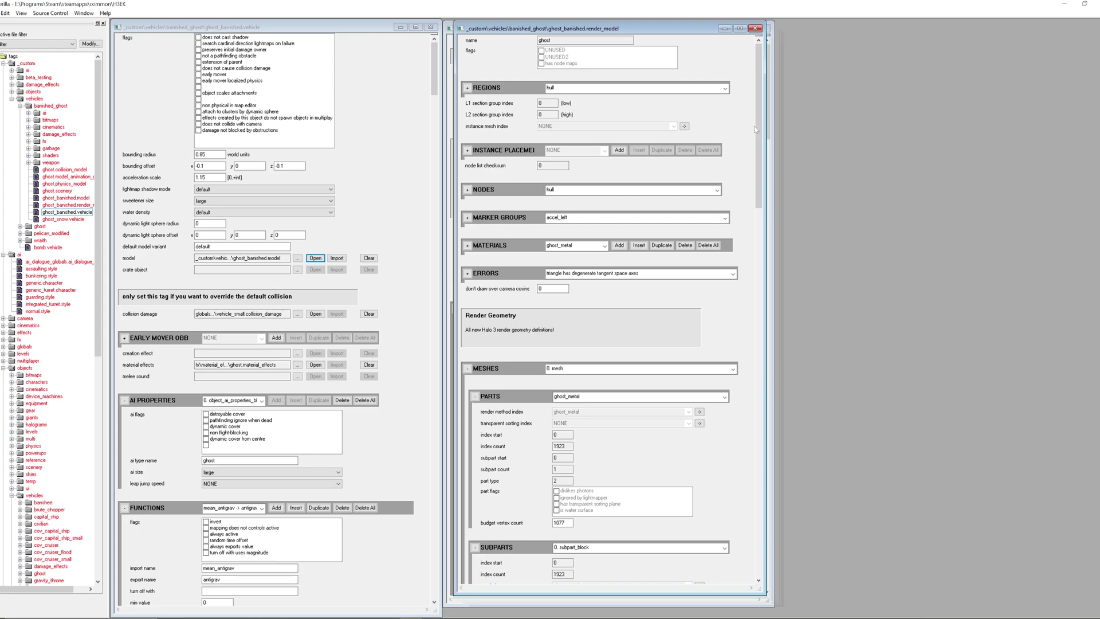
{"action": "left_click", "coordinate": [468, 246]}
{"action": "left_click", "coordinate": [584, 248]}
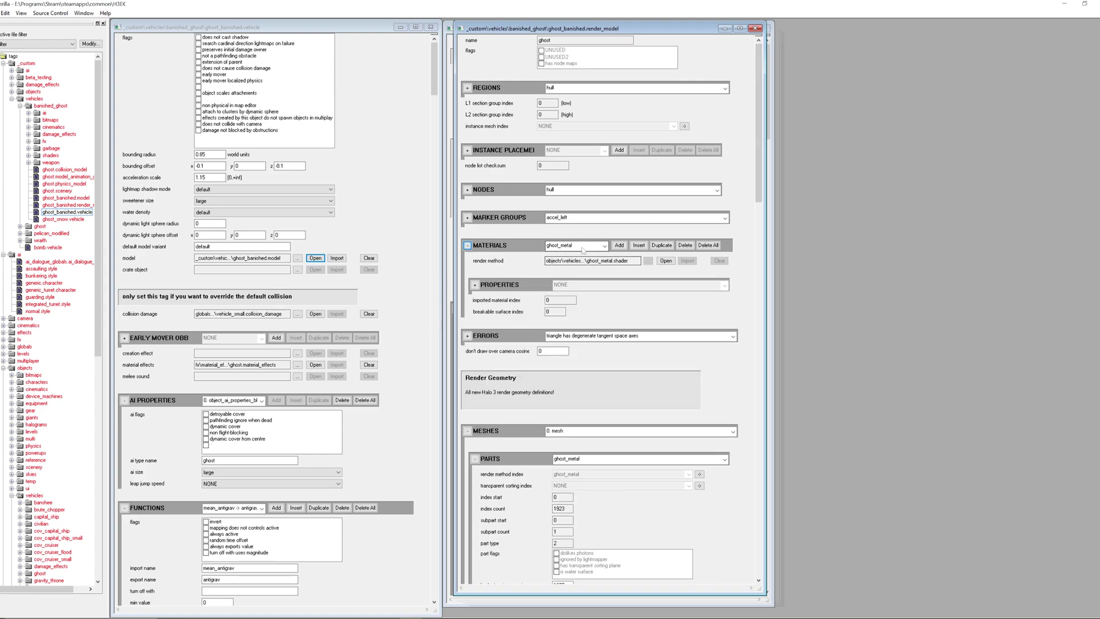
{"action": "key", "text": "Up"}
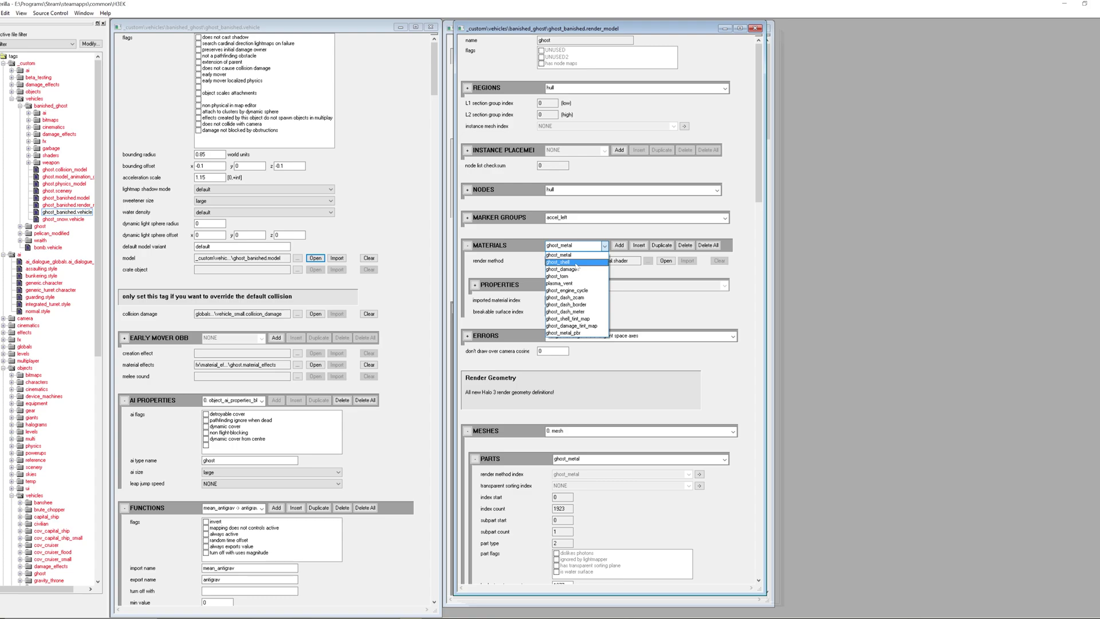
{"action": "left_click", "coordinate": [576, 263]}
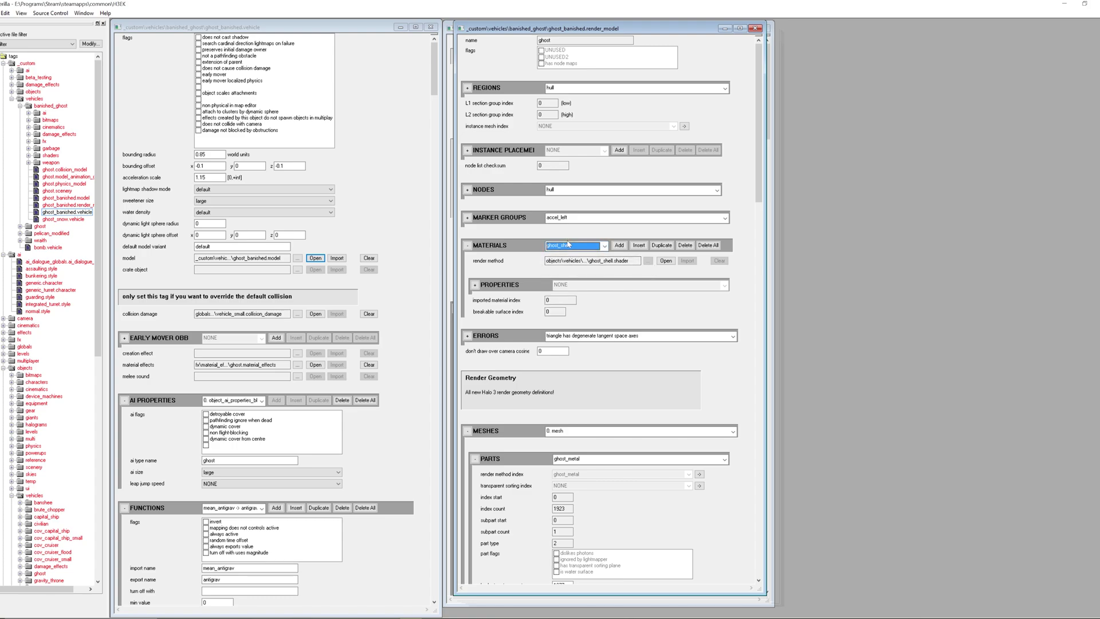
{"action": "left_click", "coordinate": [648, 261]}
Turn on Expert Mode from the Edit menu.
{"action": "left_click", "coordinate": [22, 13]}
{"action": "mouse_move", "coordinate": [7, 16]}
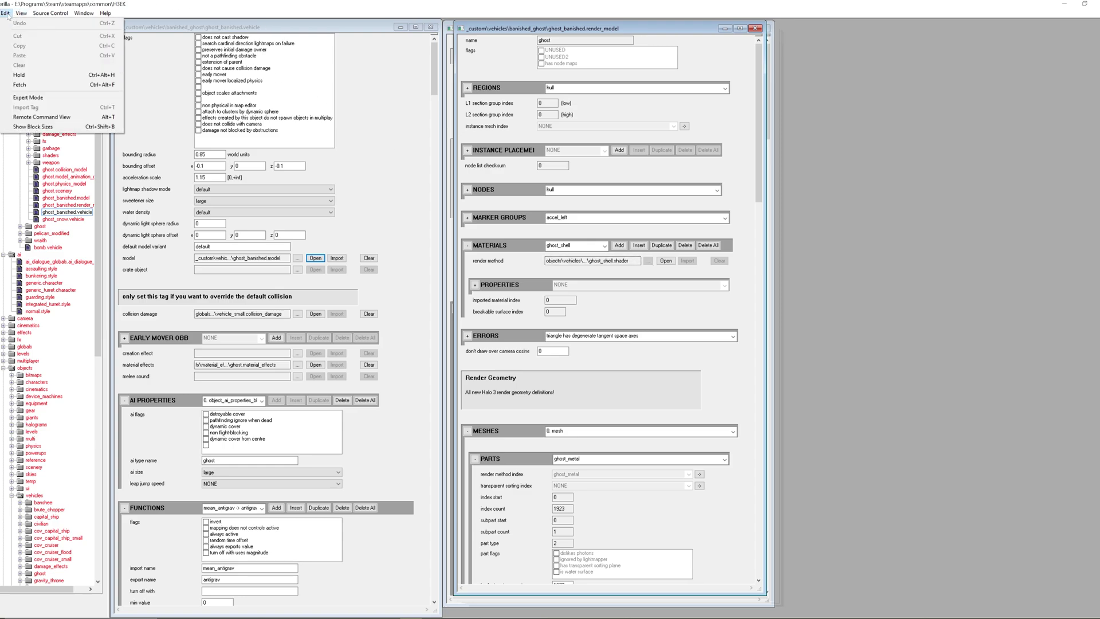
{"action": "left_click", "coordinate": [28, 98]}
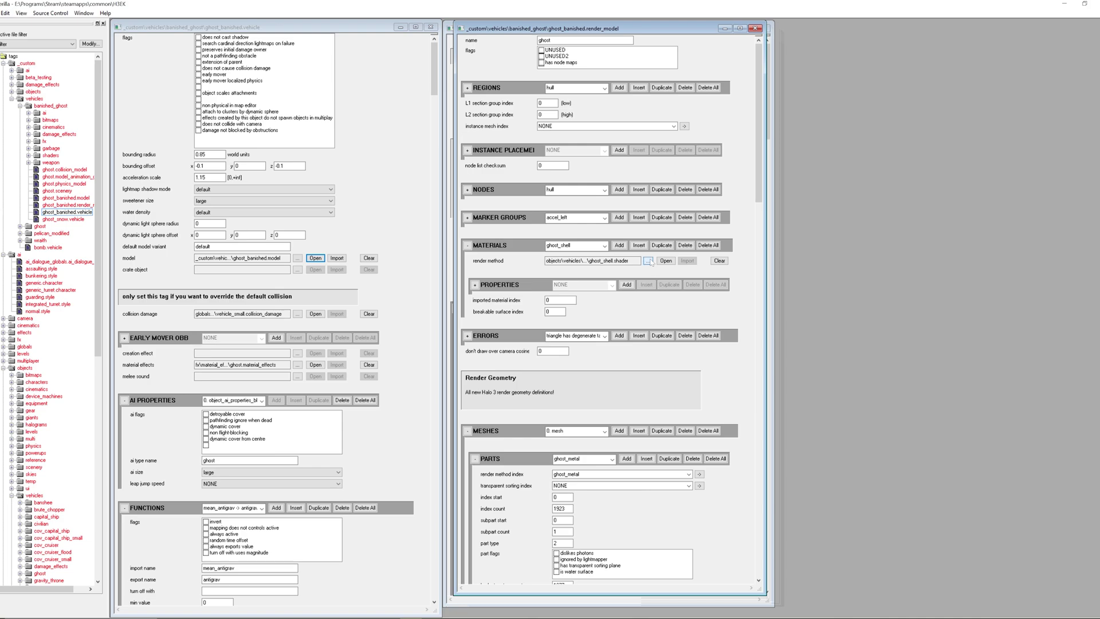
Set ghost_shell's render method to the custom banished_ghost\shaders\ghost_shell.shader.
{"action": "left_click", "coordinate": [648, 260]}
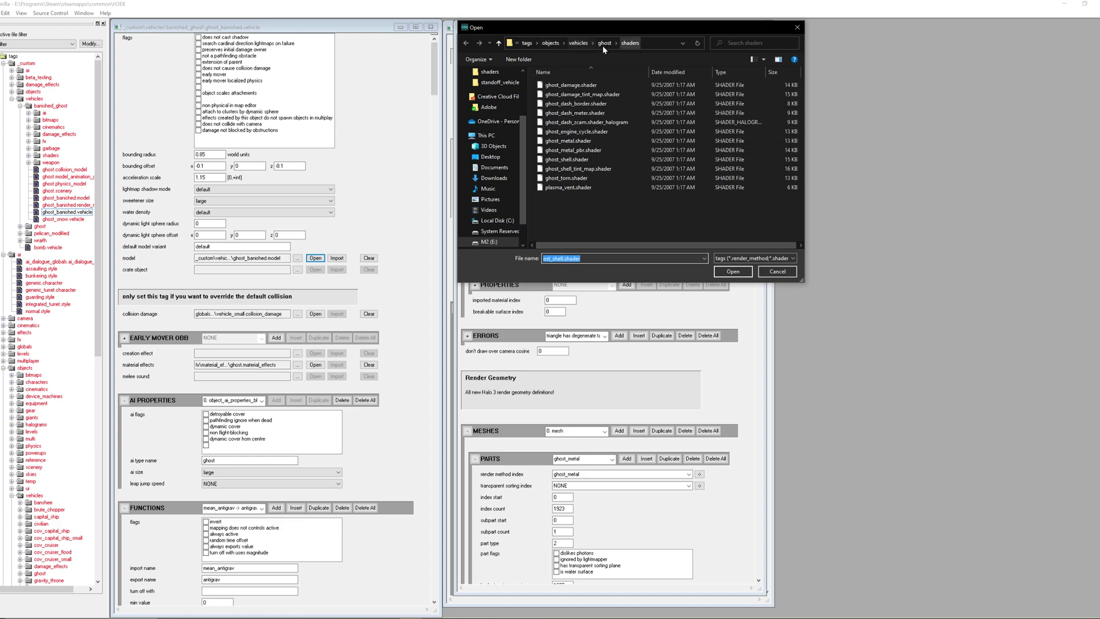
{"action": "left_click", "coordinate": [658, 40]}
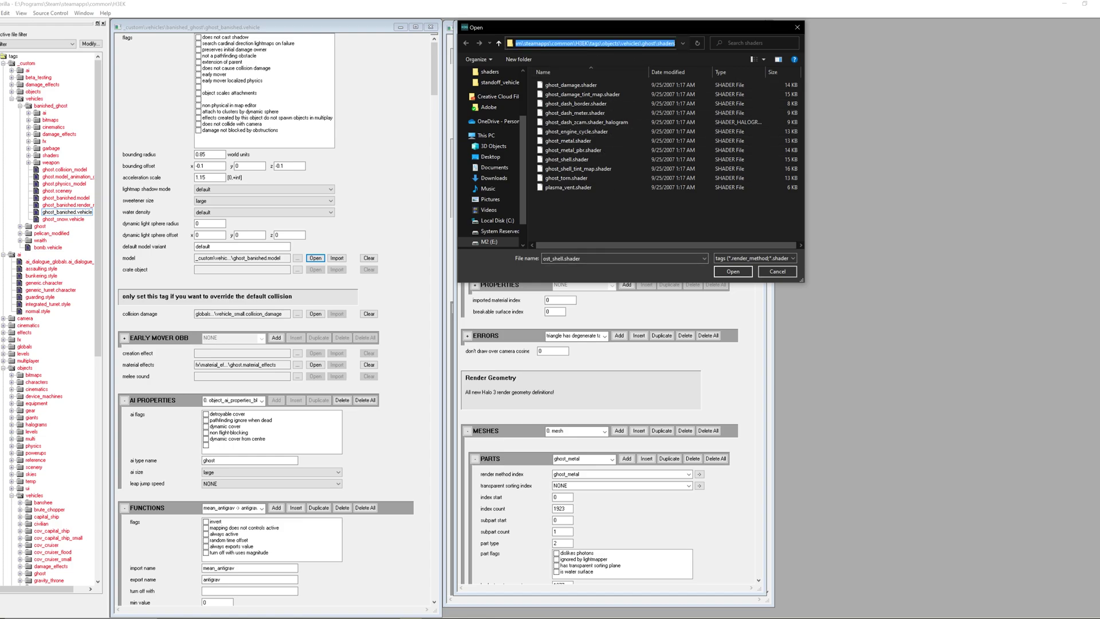
{"action": "type", "text": "E:\\Programs\\Steam\\steamapps\\common\\H3EK\\tags\\_Custom\\vehicles\\banished_ghost"}
{"action": "key", "text": "Return"}
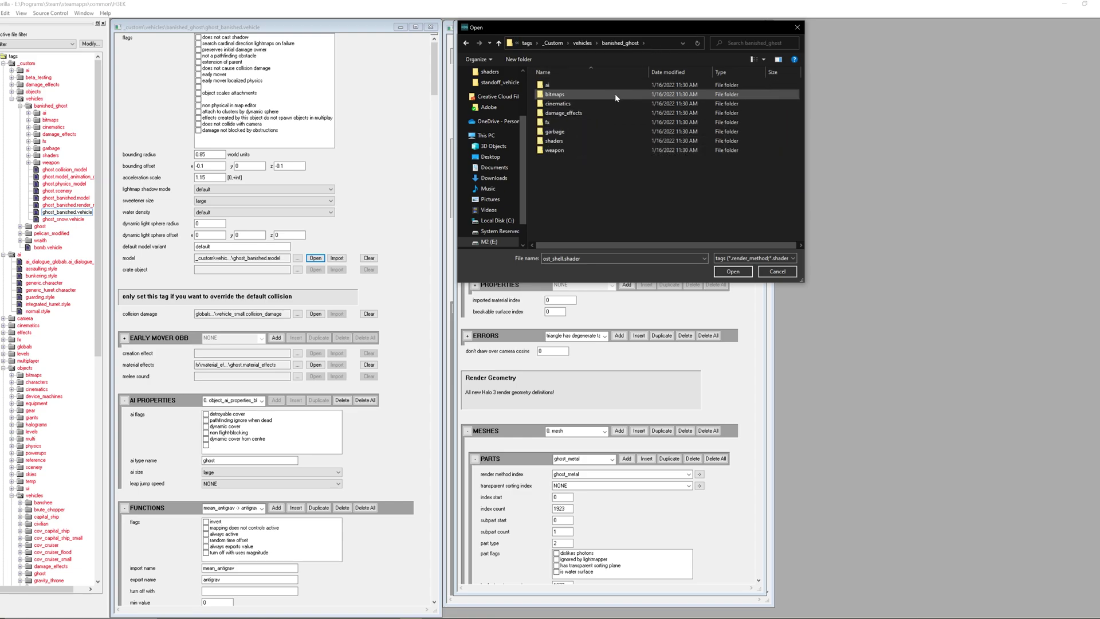
{"action": "double_click", "coordinate": [553, 140]}
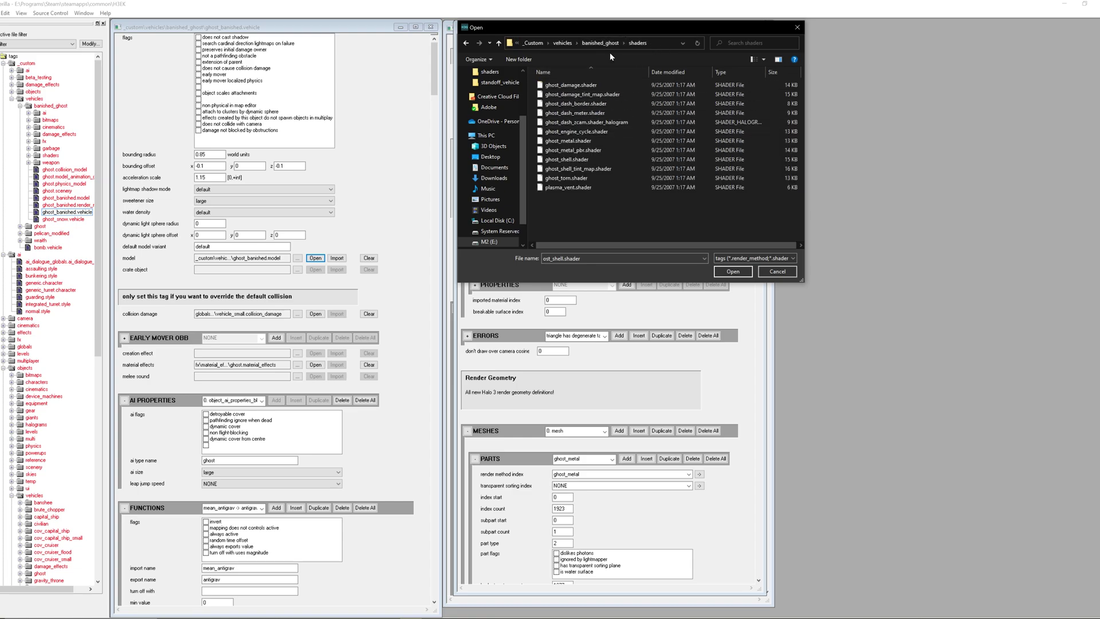
{"action": "left_click_drag", "start_coordinate": [636, 30], "coordinate": [870, 21]}
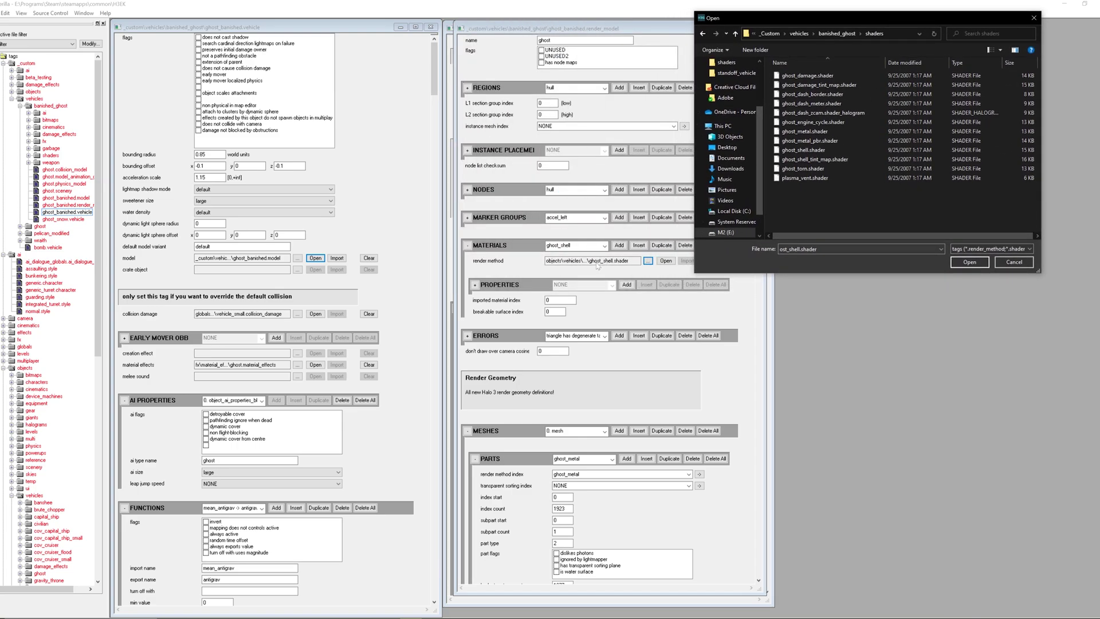
{"action": "left_click_drag", "start_coordinate": [833, 16], "coordinate": [806, 20]}
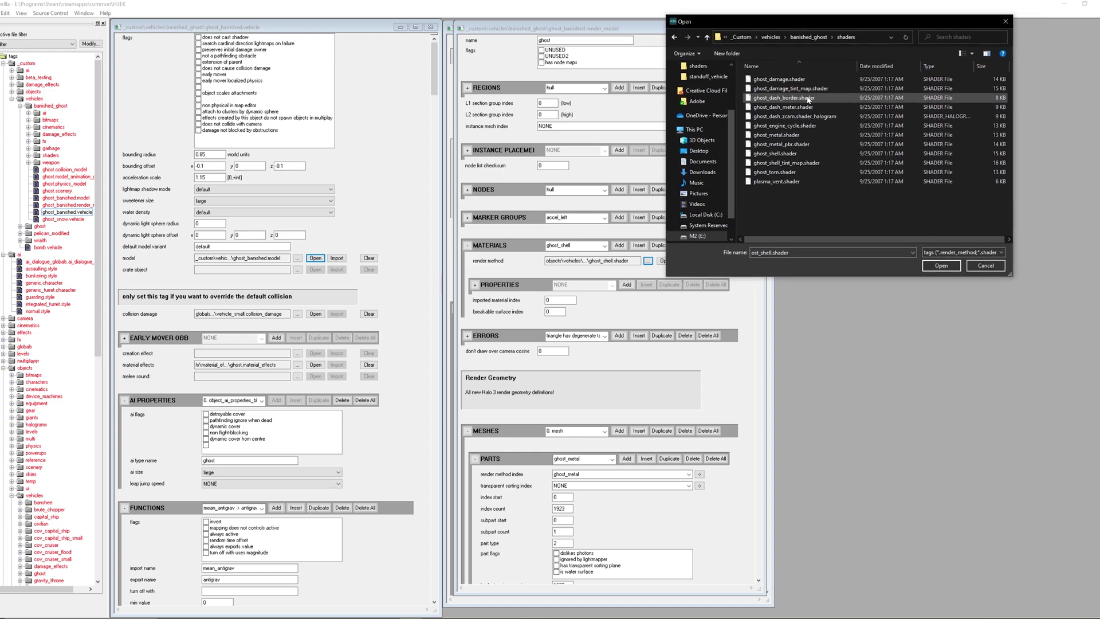
{"action": "double_click", "coordinate": [779, 154]}
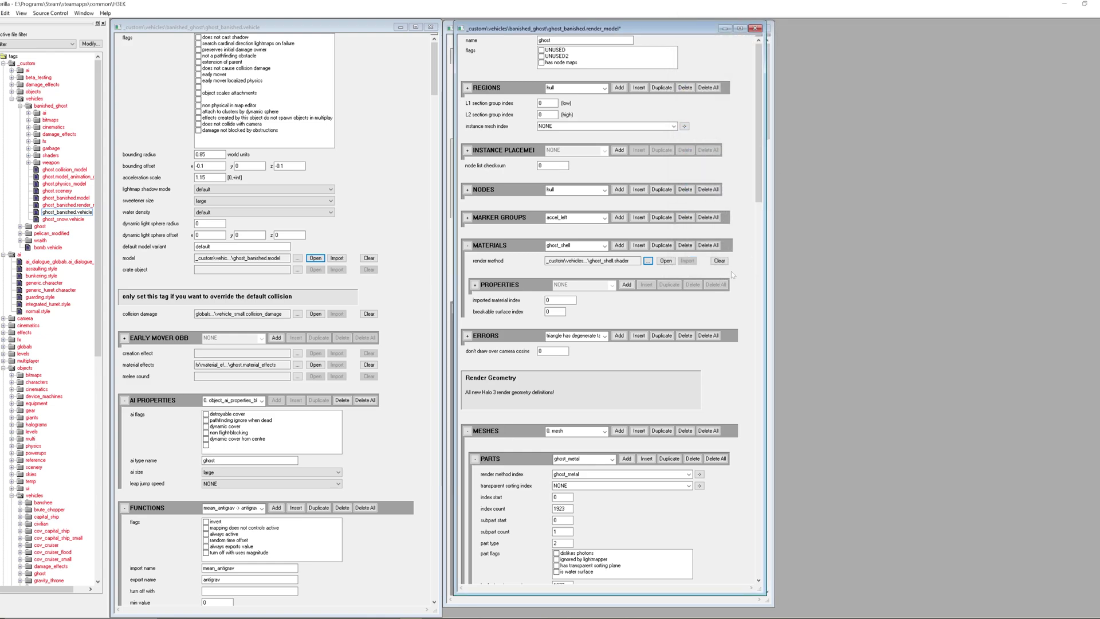
Open the custom ghost_shell shader and set normal_specular_tint to red.
{"action": "left_click", "coordinate": [666, 261]}
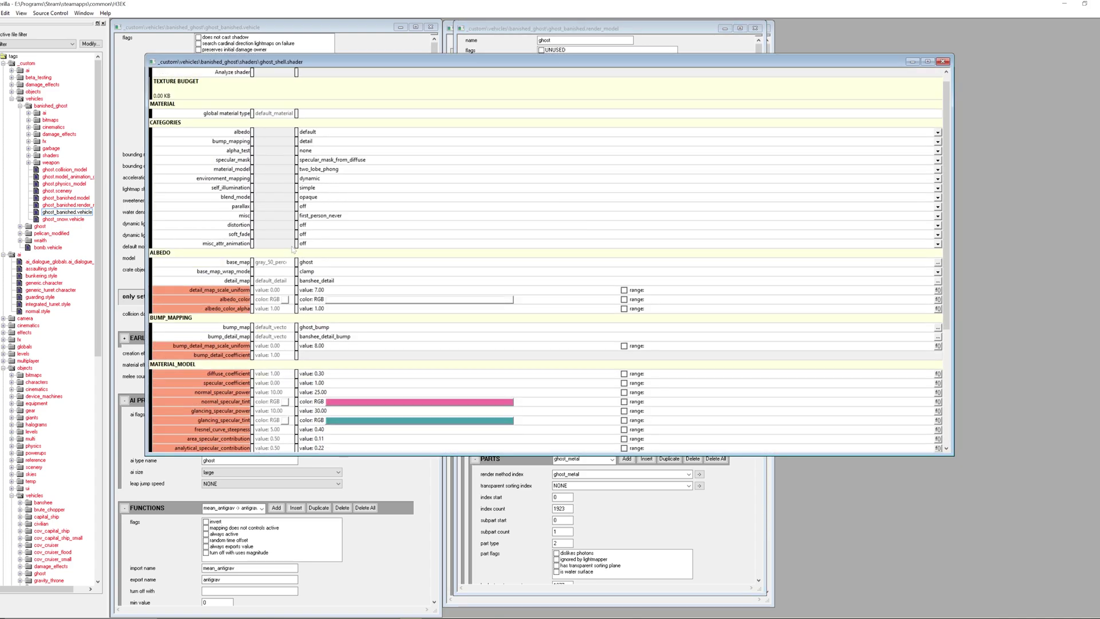
{"action": "scroll", "coordinate": [293, 249], "scroll_direction": "down", "scroll_amount": 5}
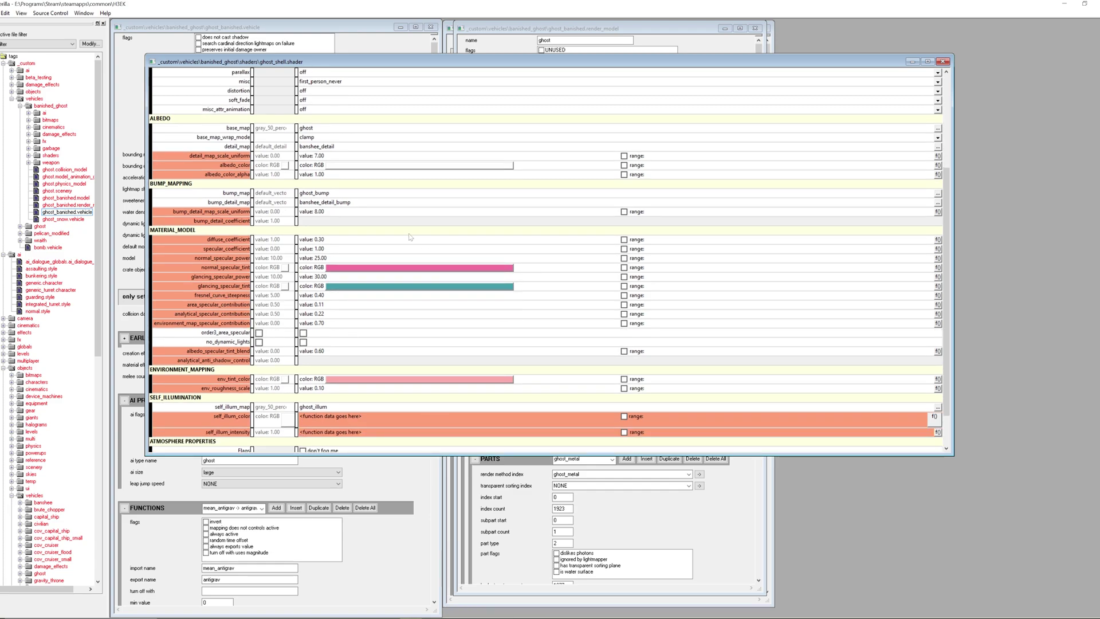
{"action": "left_click", "coordinate": [399, 271]}
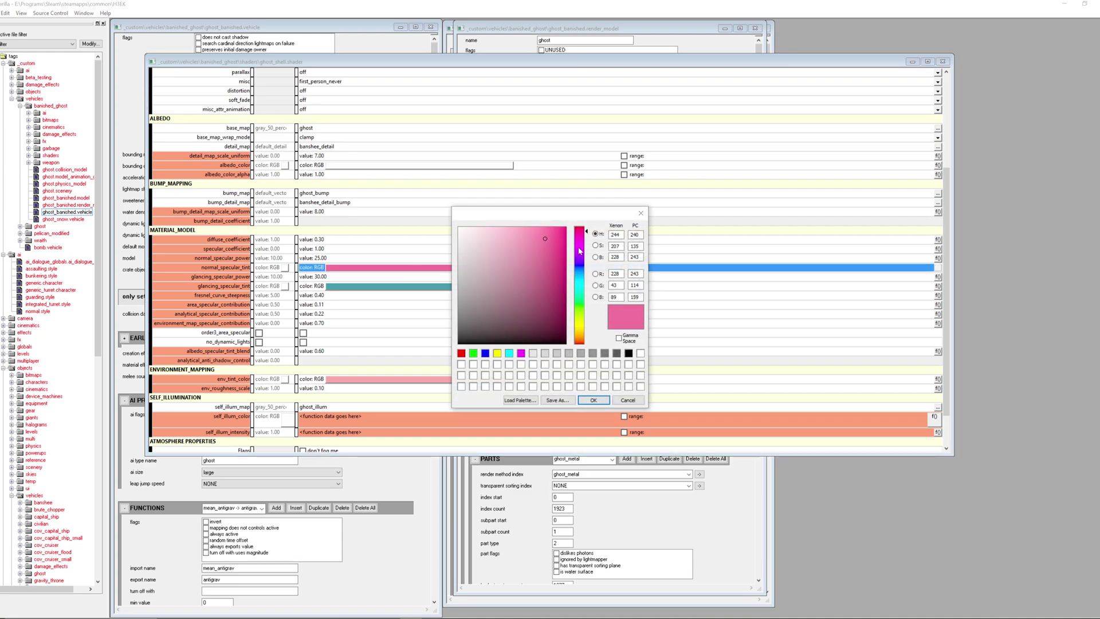
{"action": "left_click_drag", "start_coordinate": [563, 243], "coordinate": [571, 247]}
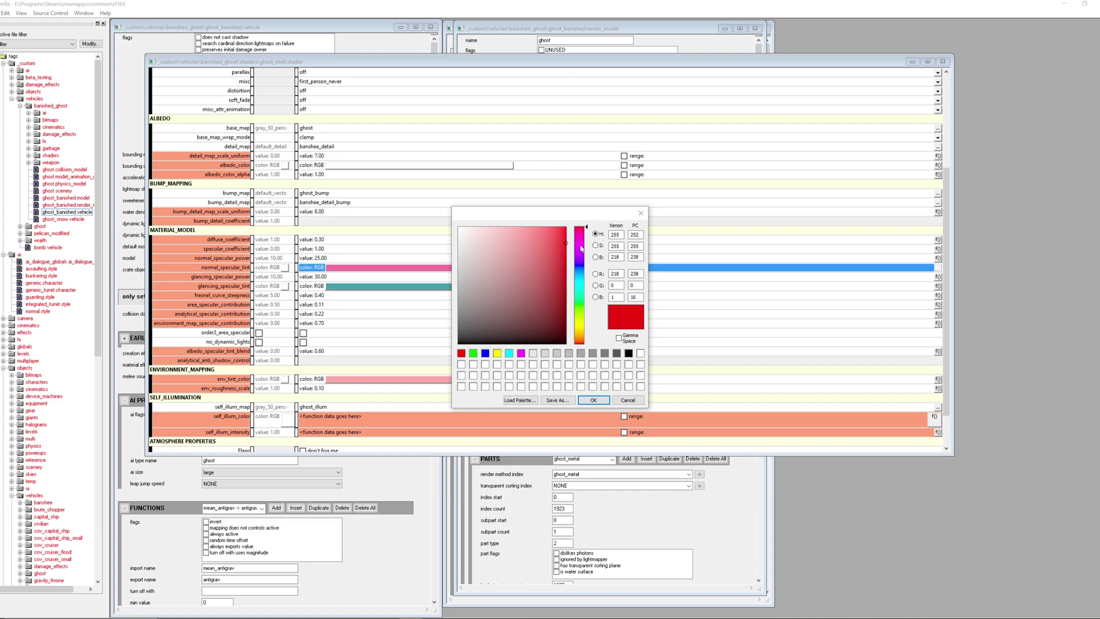
{"action": "left_click", "coordinate": [604, 400]}
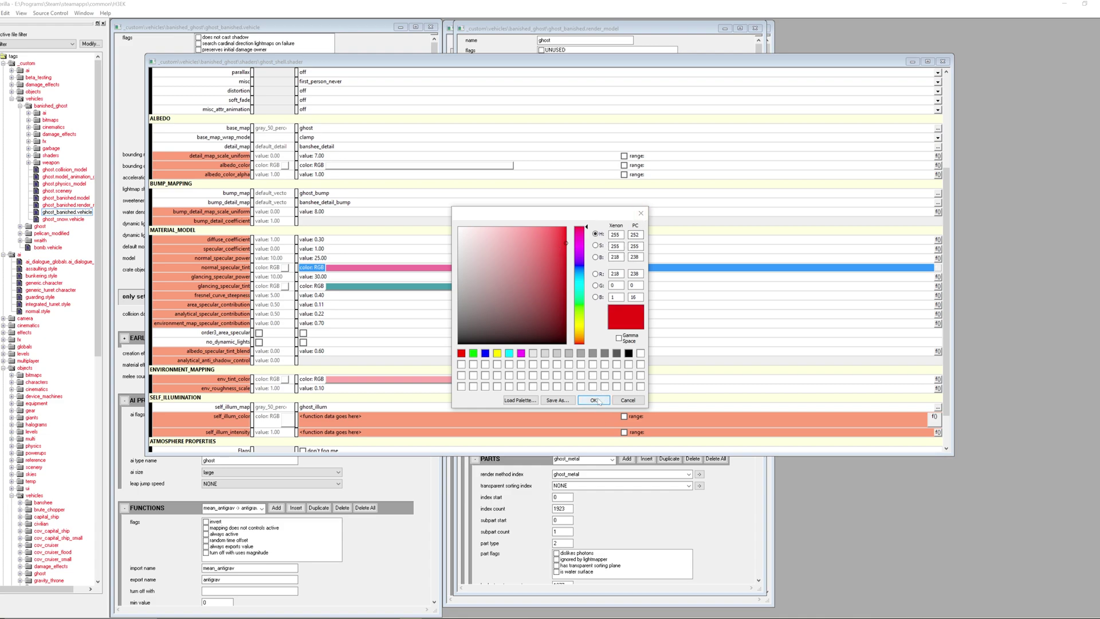
Set glancing_specular_tint and env_tint_color to red, then save the shader.
{"action": "left_click", "coordinate": [370, 290]}
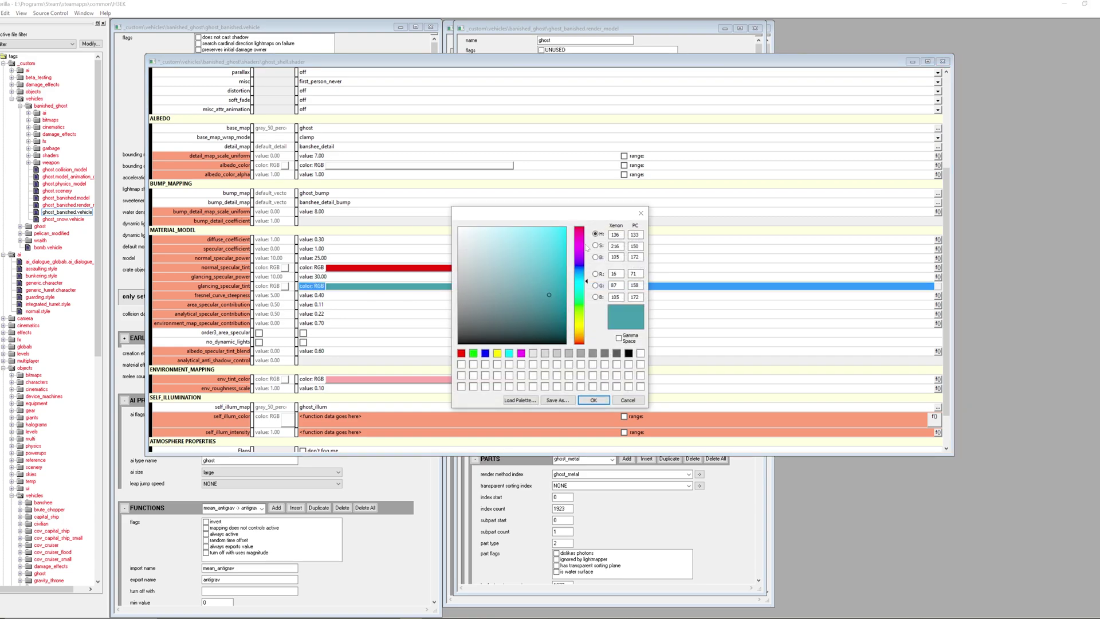
{"action": "left_click_drag", "start_coordinate": [587, 247], "coordinate": [584, 225]}
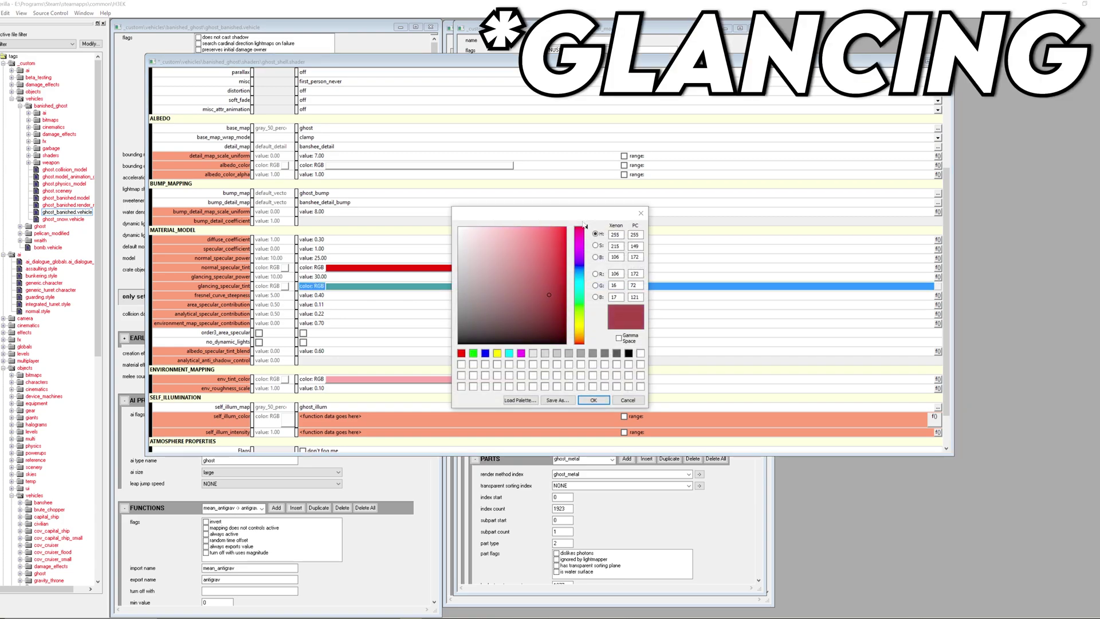
{"action": "left_click", "coordinate": [552, 248]}
{"action": "left_click", "coordinate": [594, 399]}
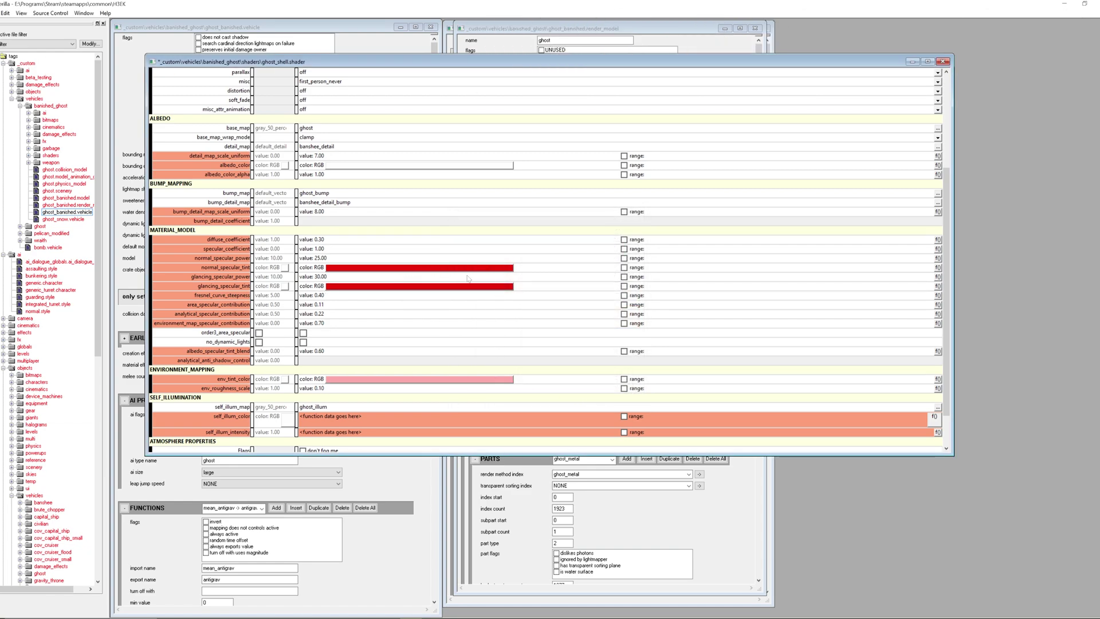
{"action": "double_click", "coordinate": [434, 379]}
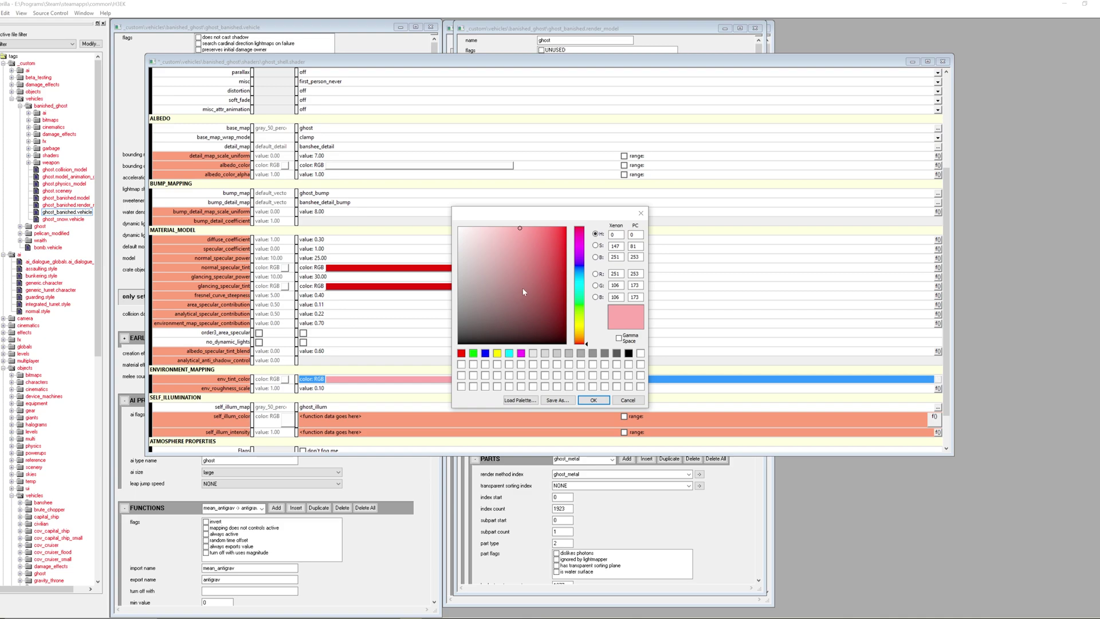
{"action": "left_click_drag", "start_coordinate": [559, 261], "coordinate": [581, 253]}
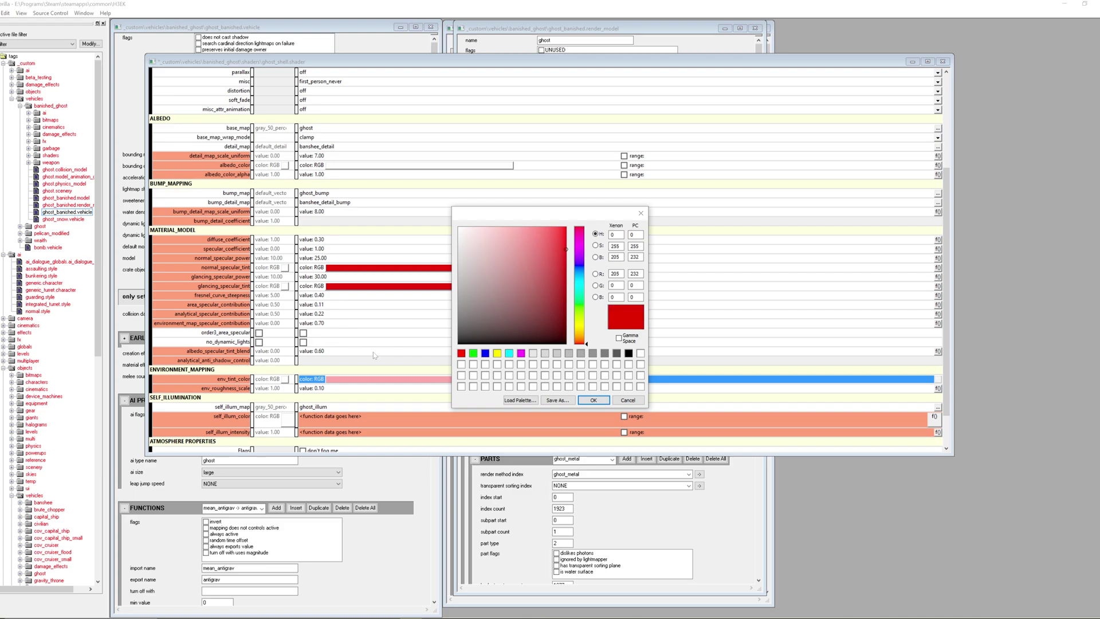
{"action": "left_click", "coordinate": [594, 400]}
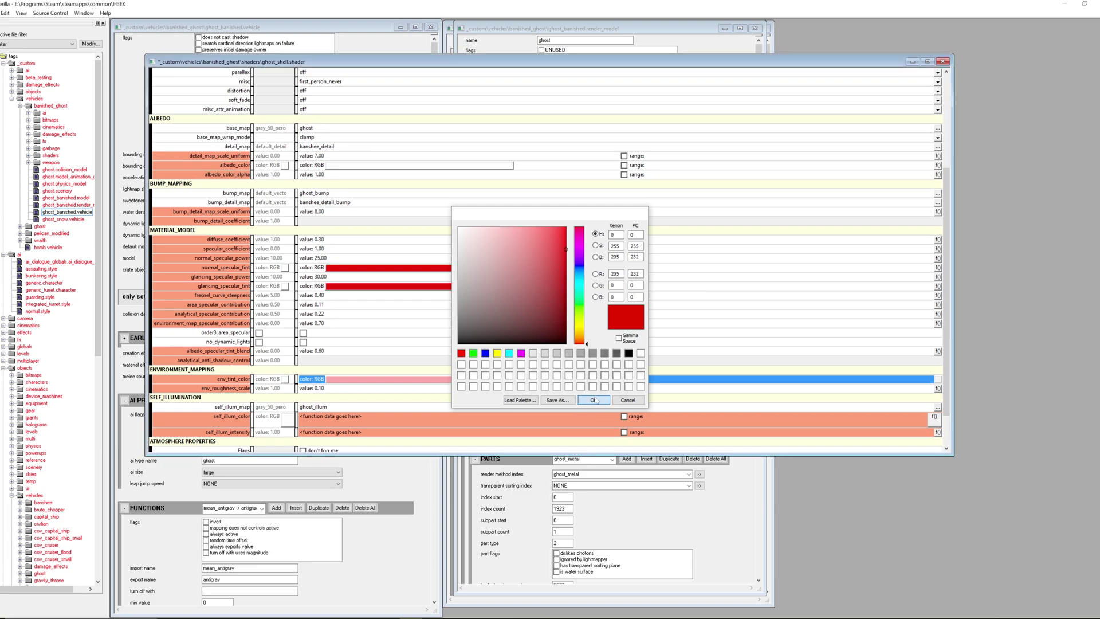
{"action": "key", "text": "ctrl+s"}
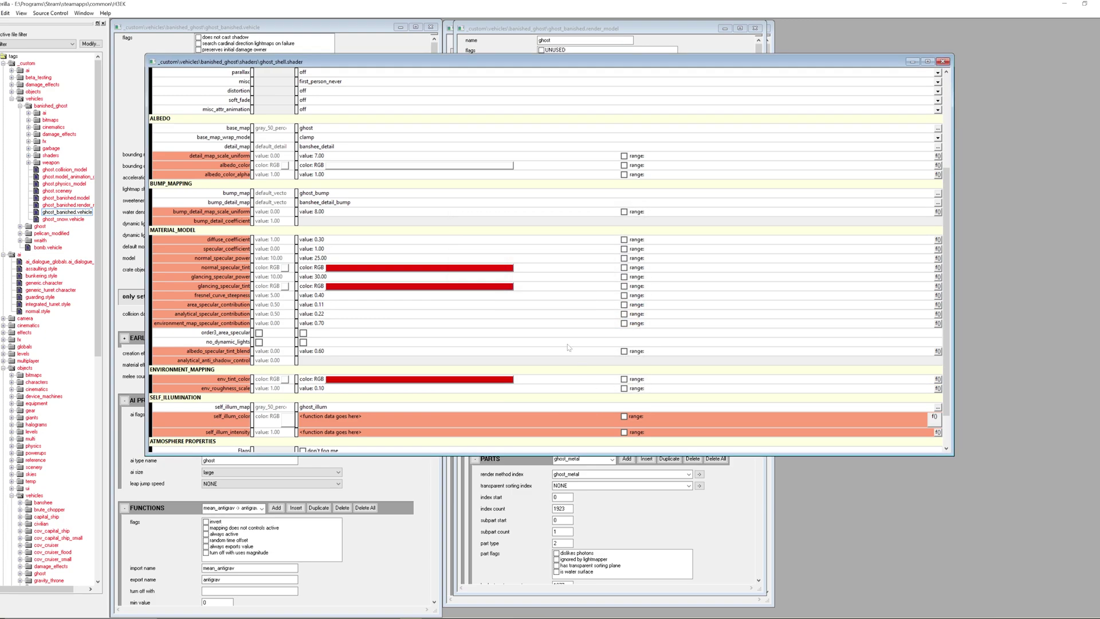